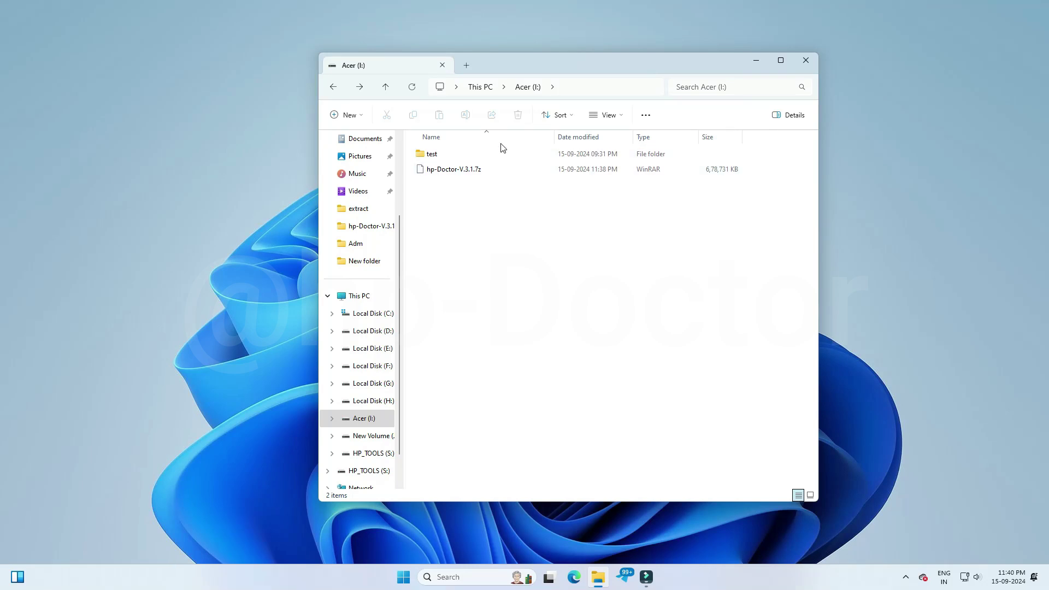
Select the hp-Doctor-V.3.1.7z archive on the Acer (I:) drive.
{"action": "left_click", "coordinate": [456, 169]}
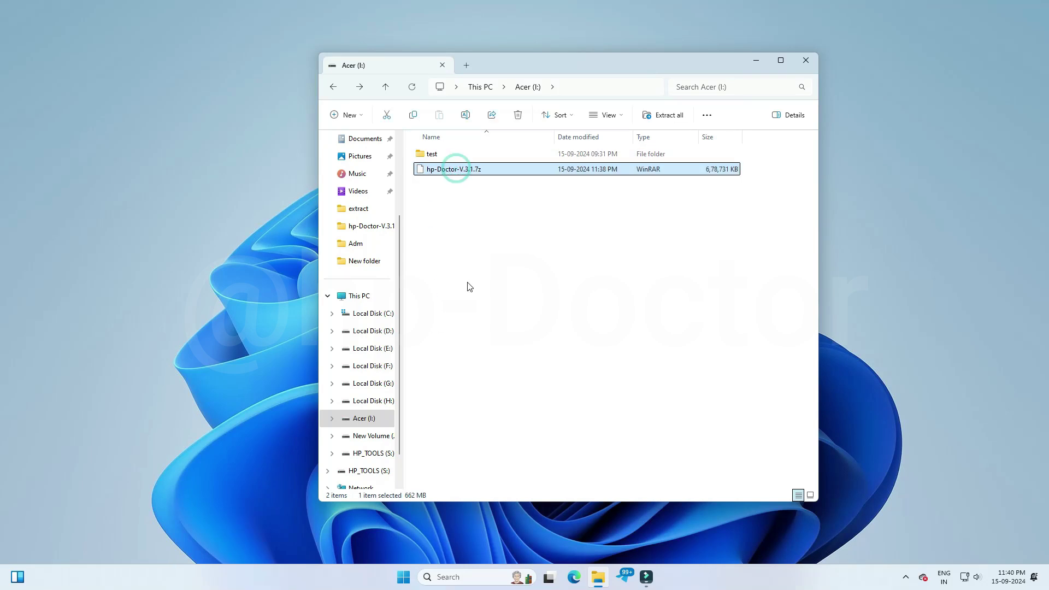
Extract hp-Doctor-V.3.1.7z with WinRAR using its password and open the resulting folder.
{"action": "right_click", "coordinate": [458, 173]}
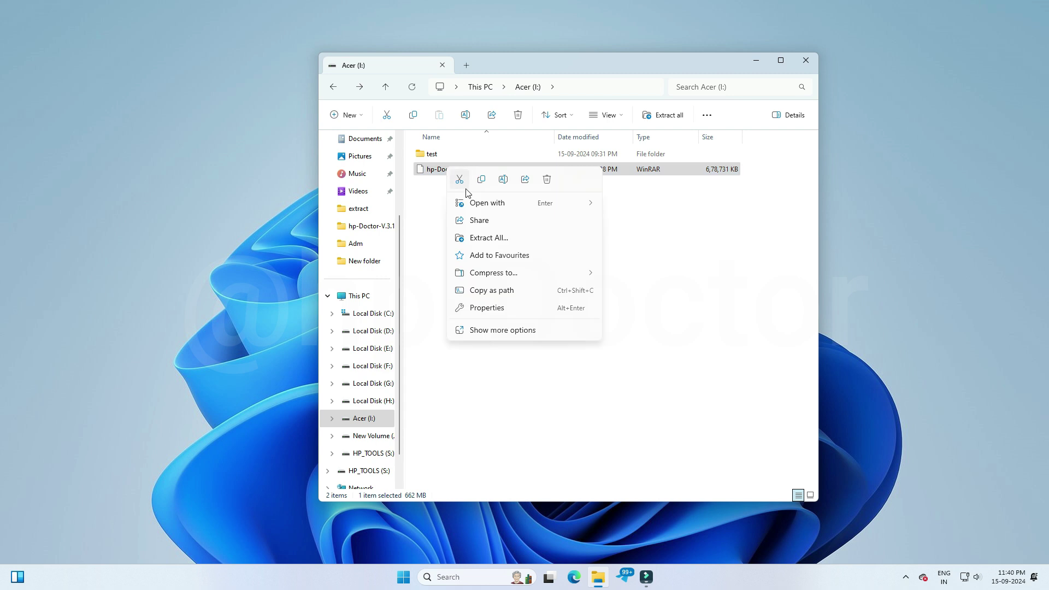
{"action": "left_click", "coordinate": [513, 332]}
{"action": "left_click", "coordinate": [481, 238]}
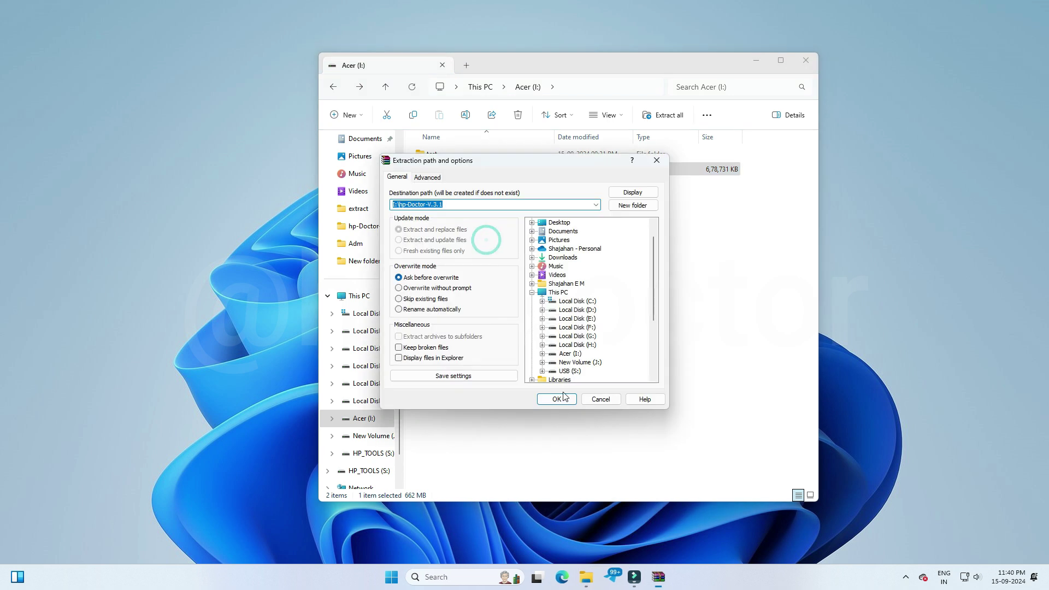
{"action": "left_click", "coordinate": [557, 398]}
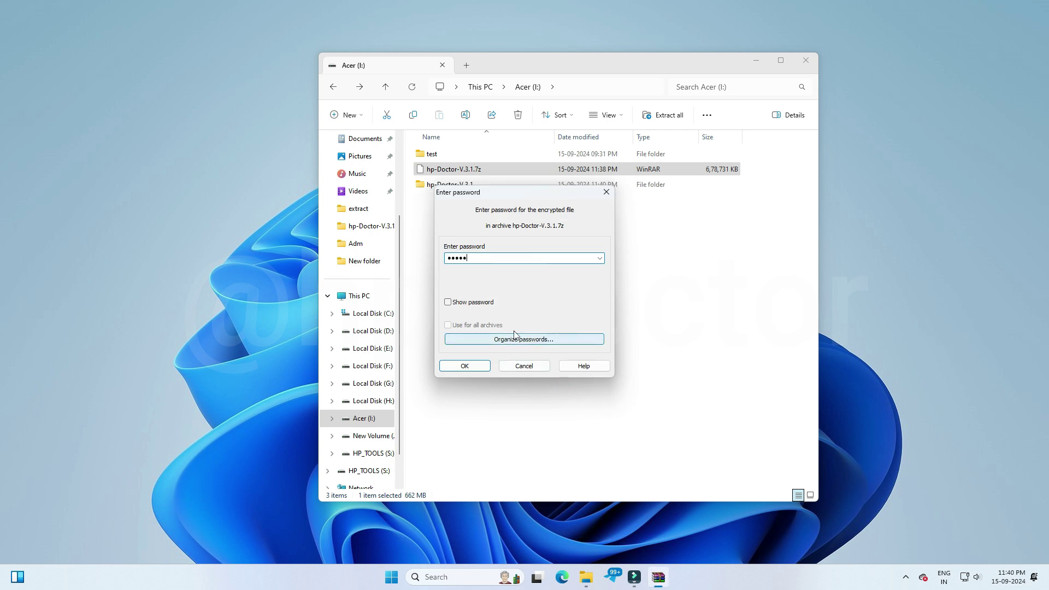
{"action": "left_click", "coordinate": [464, 365]}
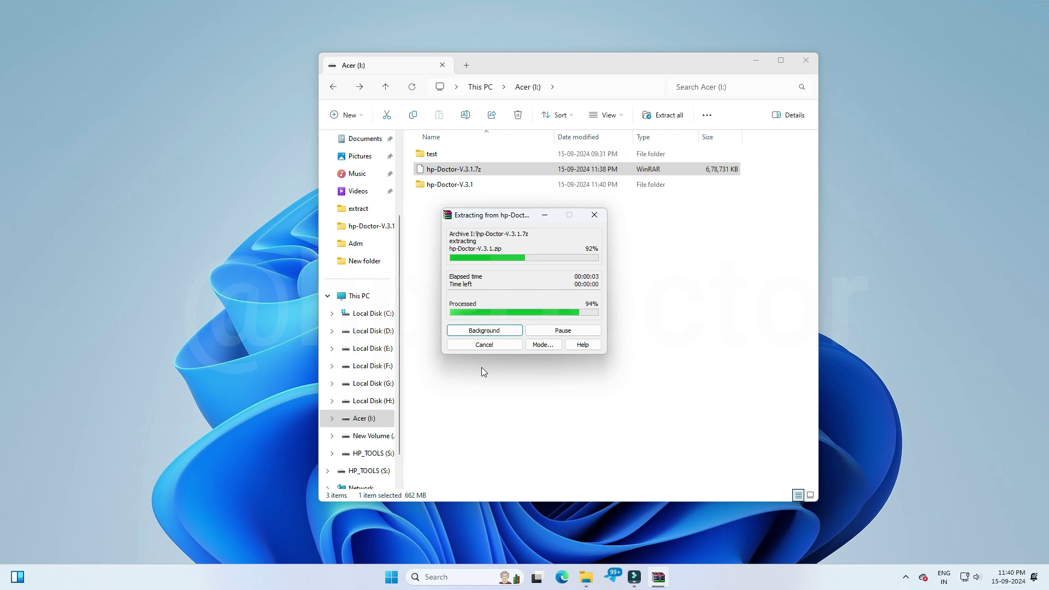
{"action": "double_click", "coordinate": [452, 184]}
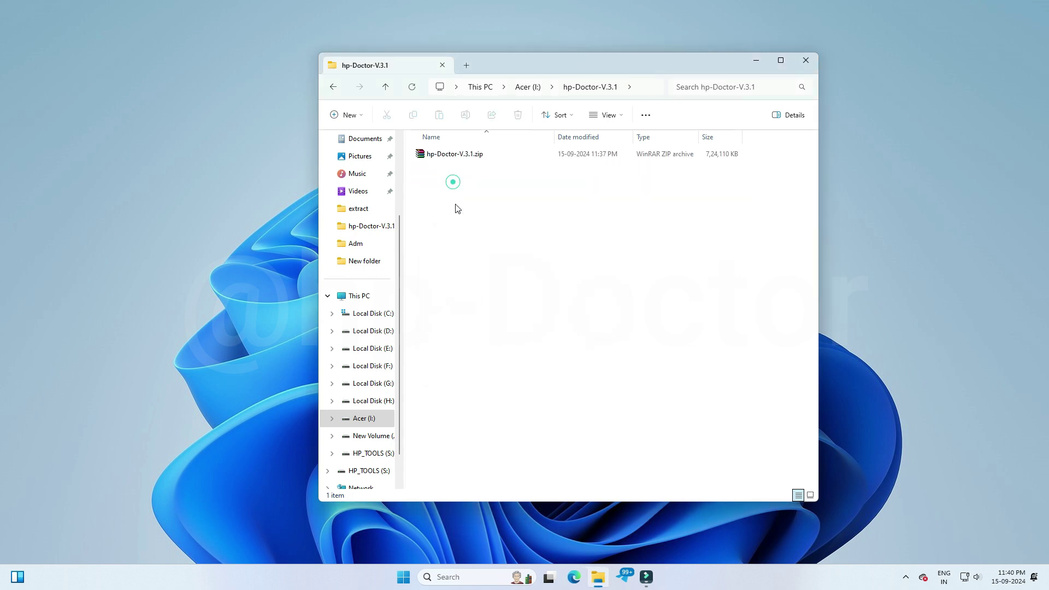
Extract hp-Doctor-V.3.1.zip into its own folder and open it.
{"action": "right_click", "coordinate": [446, 157]}
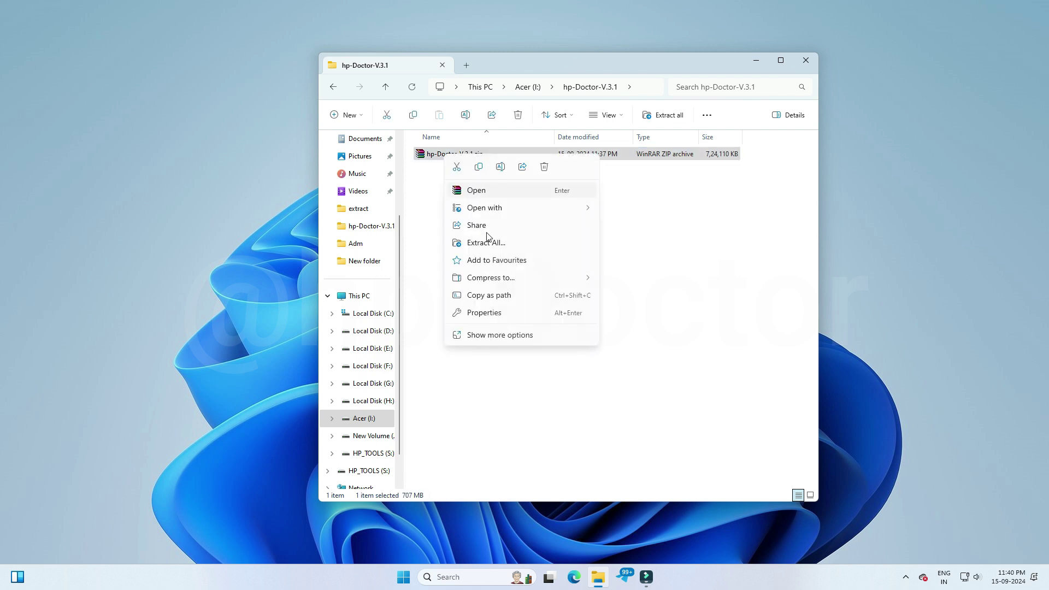
{"action": "left_click", "coordinate": [492, 336]}
{"action": "left_click", "coordinate": [484, 186]}
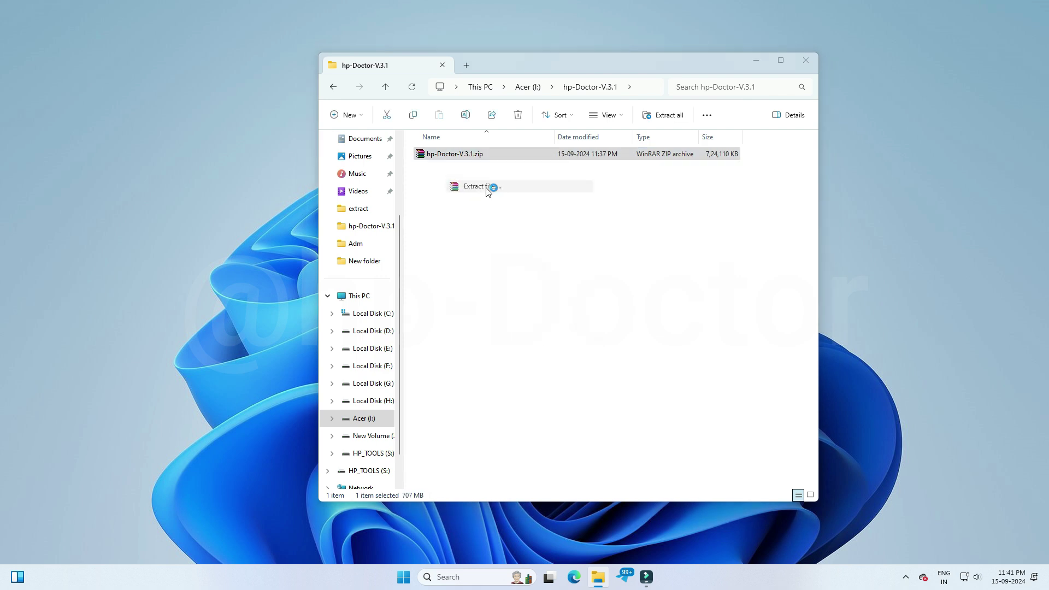
{"action": "left_click", "coordinate": [556, 398]}
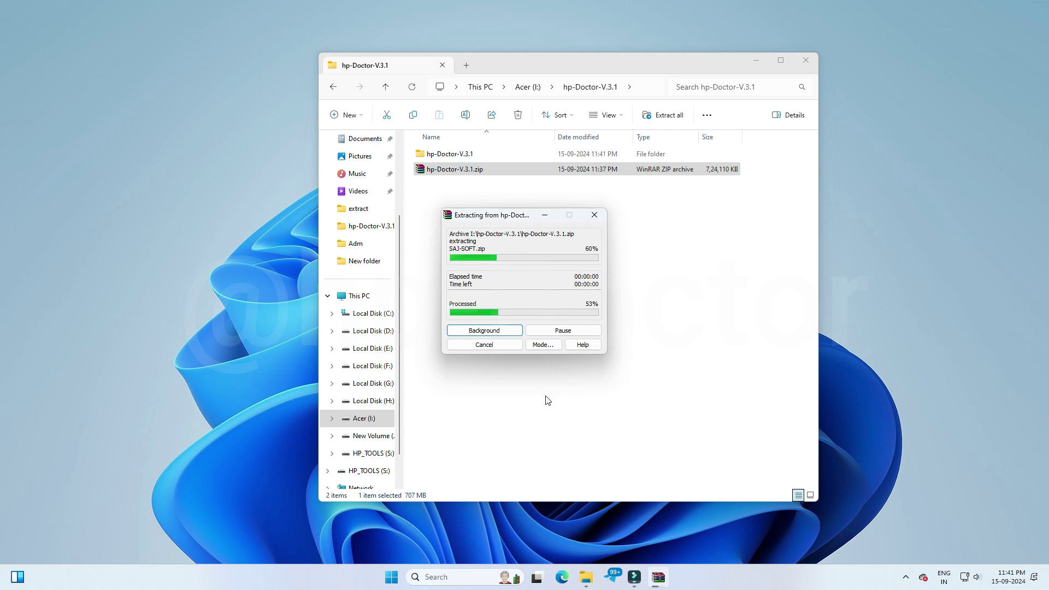
{"action": "double_click", "coordinate": [454, 155]}
Review the four extracted files and read Help_Videos.txt, then close it.
{"action": "left_click_drag", "start_coordinate": [422, 267], "coordinate": [658, 173]}
{"action": "left_click", "coordinate": [642, 340]}
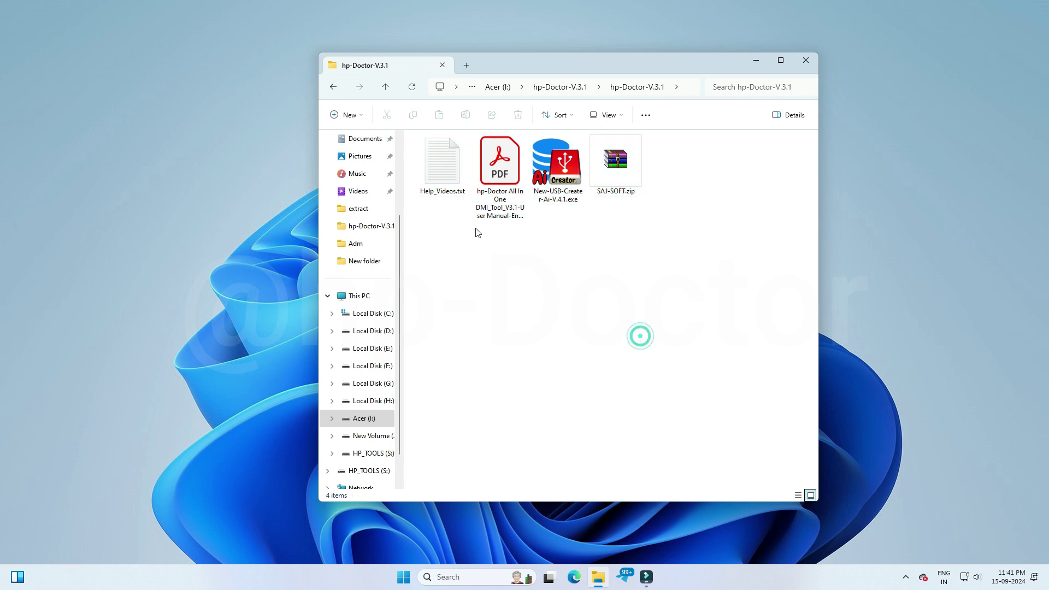
{"action": "double_click", "coordinate": [451, 177]}
{"action": "scroll", "coordinate": [175, 166], "scroll_direction": "down", "scroll_amount": 10}
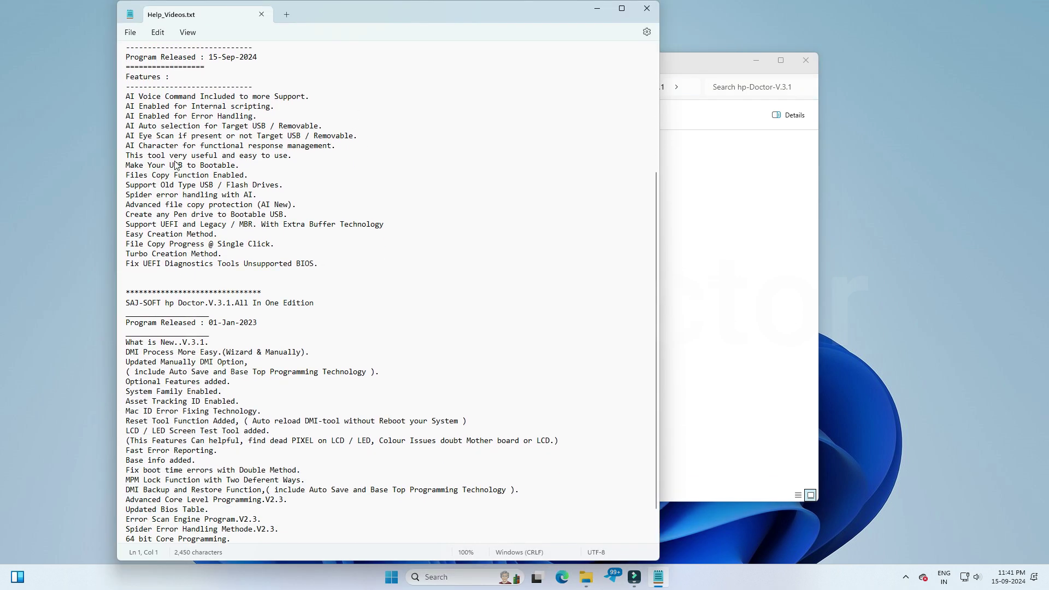
{"action": "scroll", "coordinate": [176, 166], "scroll_direction": "up", "scroll_amount": 9}
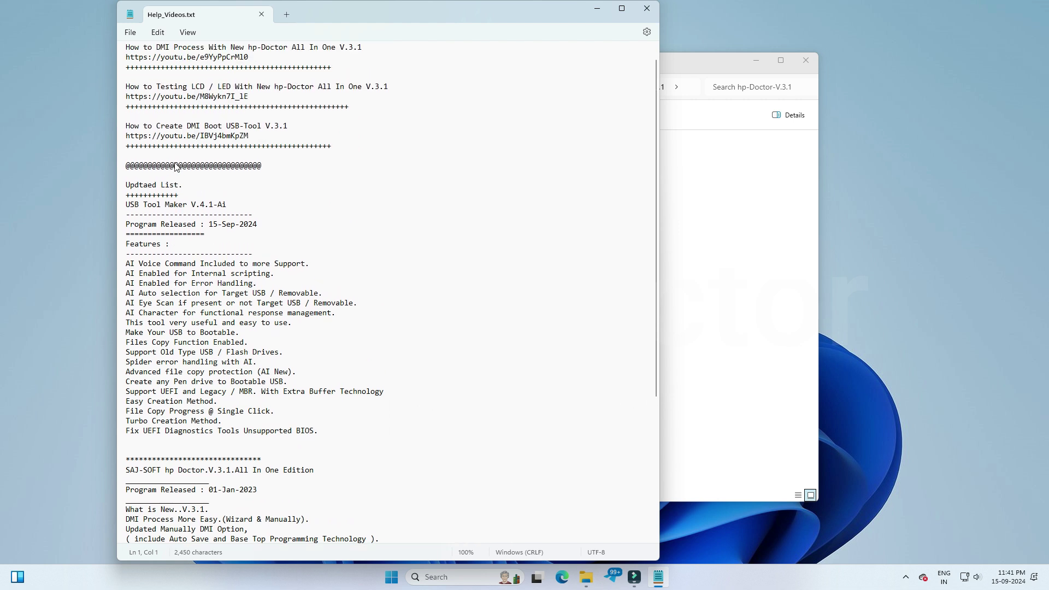
{"action": "left_click", "coordinate": [261, 14]}
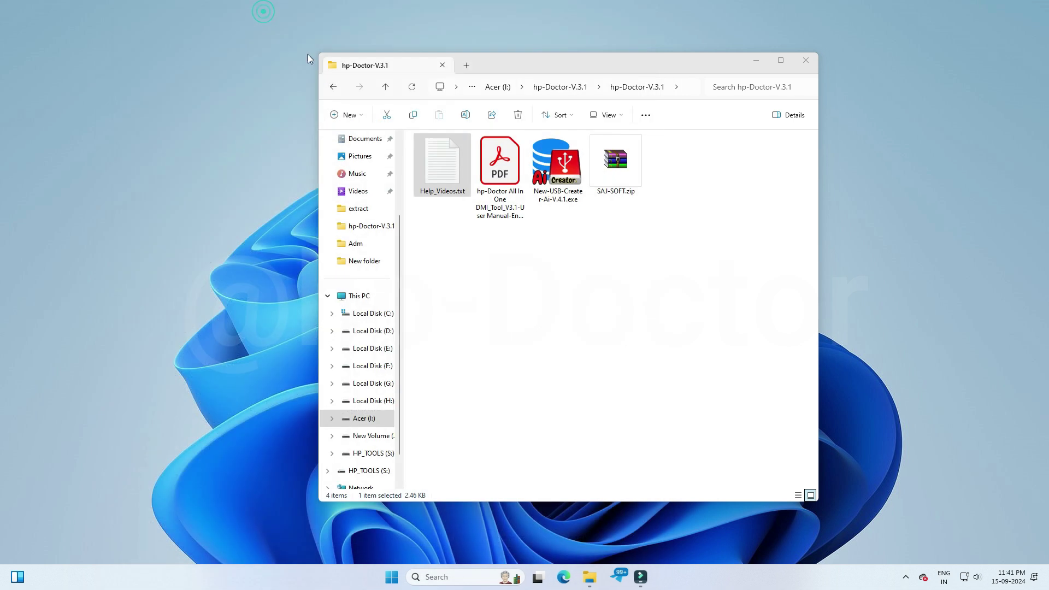
{"action": "double_click", "coordinate": [486, 166]}
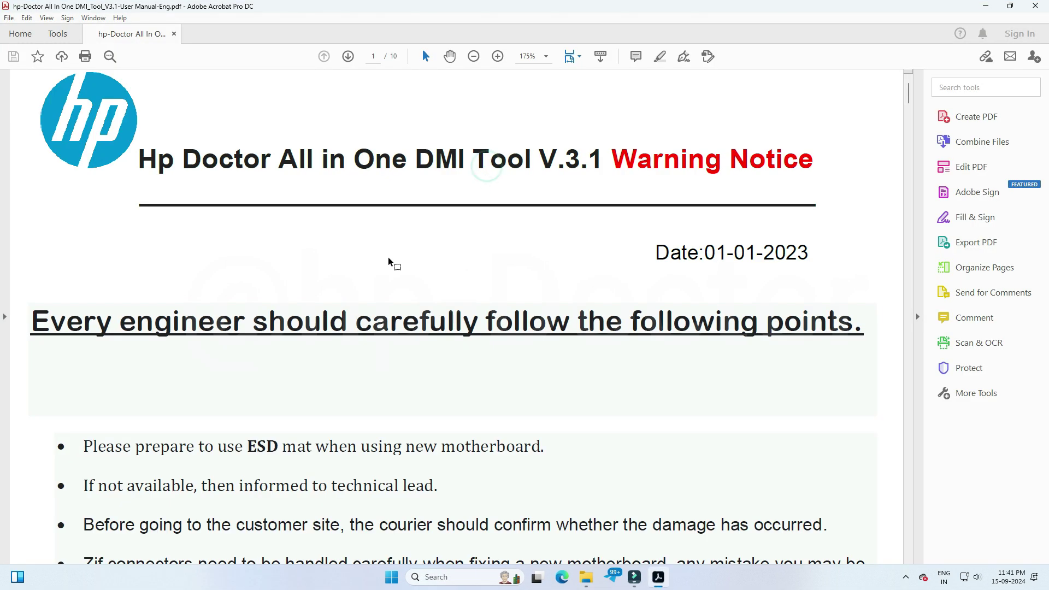
{"action": "scroll", "coordinate": [645, 215], "scroll_direction": "down", "scroll_amount": 1}
{"action": "left_click_drag", "start_coordinate": [911, 104], "coordinate": [911, 242]}
{"action": "left_click", "coordinate": [1035, 6]}
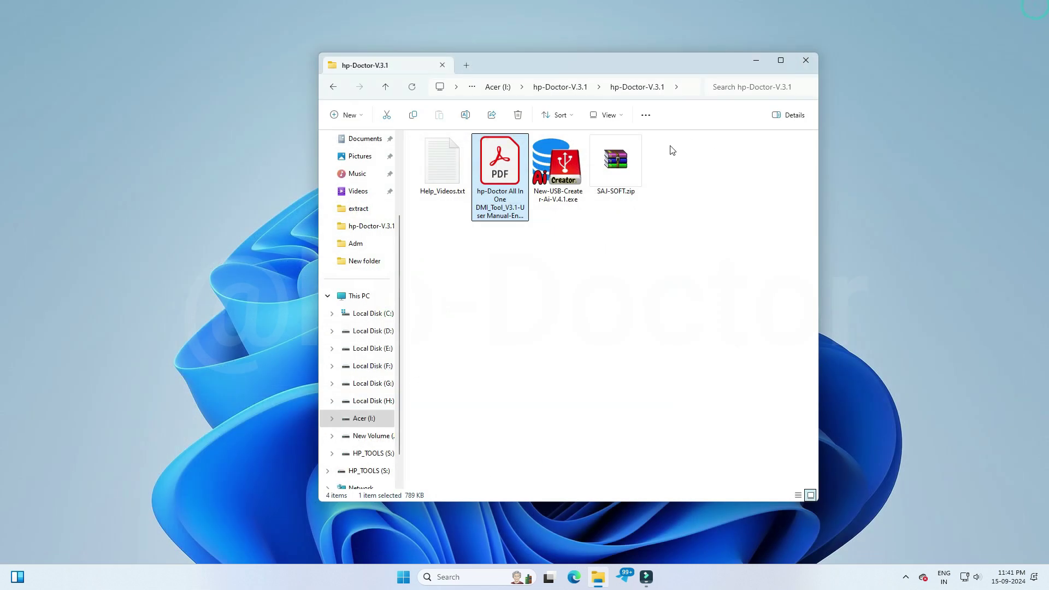
Run New-USB-Creator-Ai-V.4.1.exe as administrator to open USB Tool Maker V.4.1.
{"action": "left_click", "coordinate": [557, 167]}
{"action": "left_click", "coordinate": [610, 172]}
{"action": "left_click", "coordinate": [618, 277]}
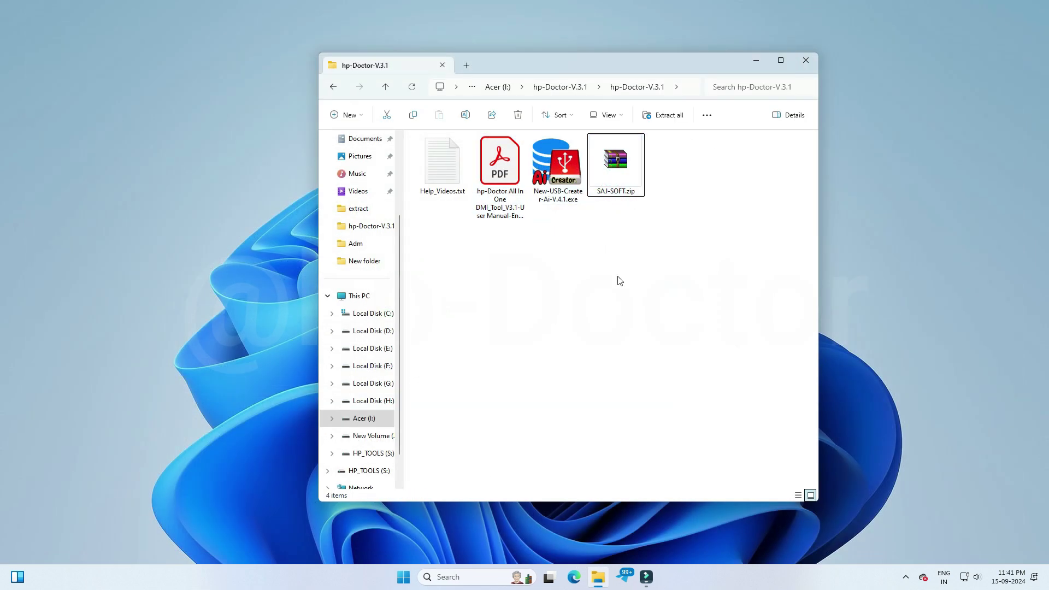
{"action": "left_click", "coordinate": [551, 173]}
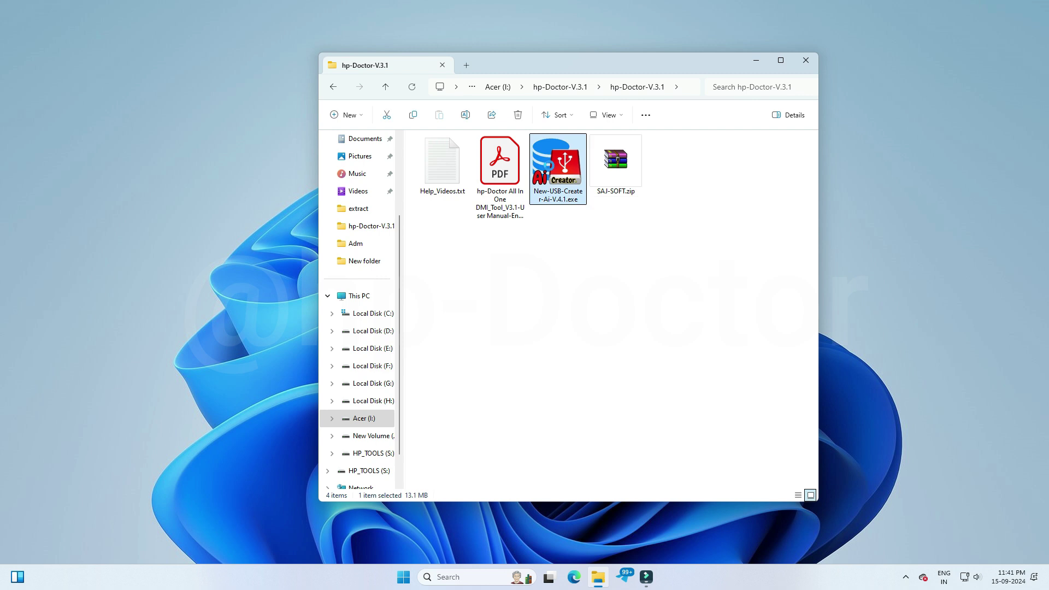
{"action": "right_click", "coordinate": [550, 167]}
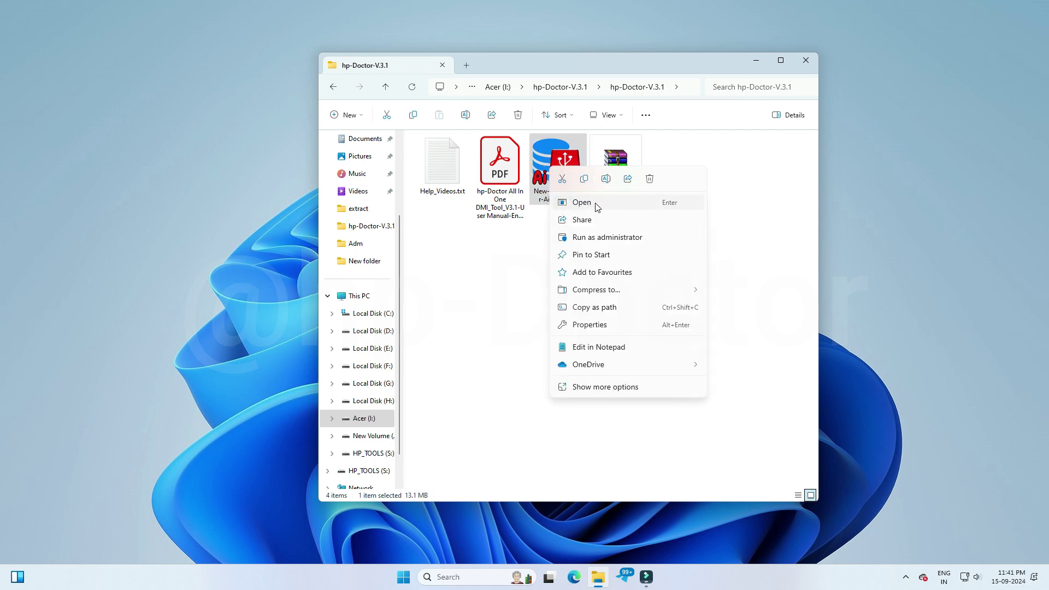
{"action": "left_click", "coordinate": [597, 238]}
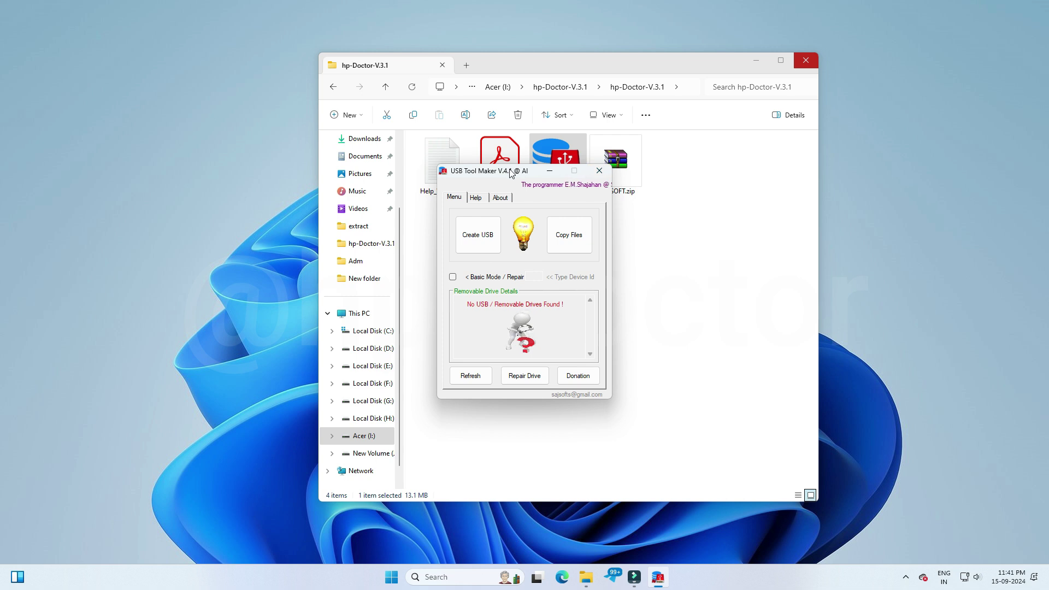
Close File Explorer, view the tool's Help and About pages, then return to Menu.
{"action": "left_click", "coordinate": [808, 59]}
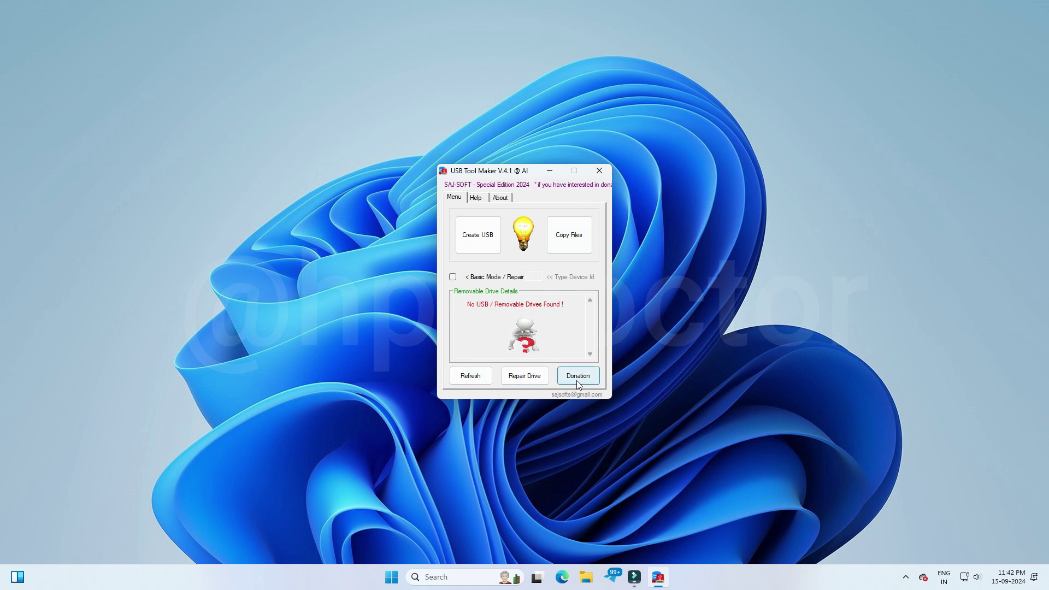
{"action": "left_click", "coordinate": [476, 198]}
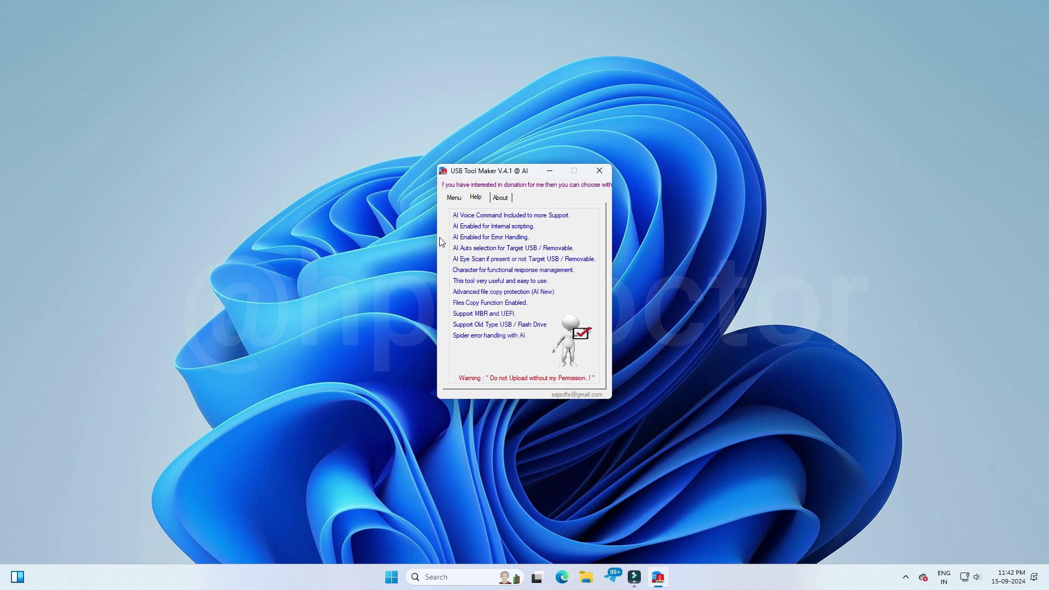
{"action": "left_click", "coordinate": [500, 199]}
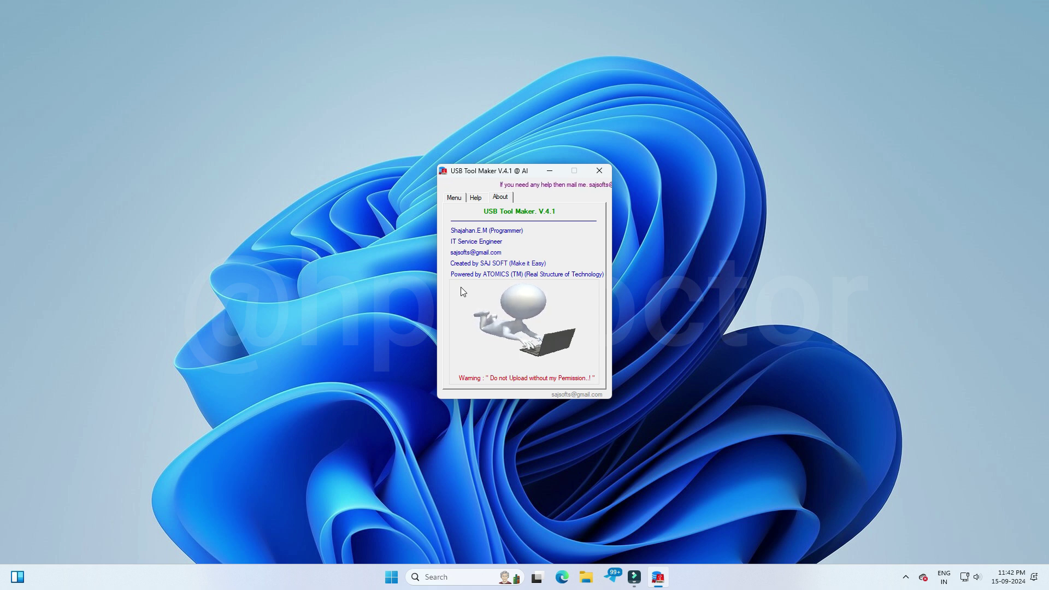
{"action": "left_click", "coordinate": [460, 203]}
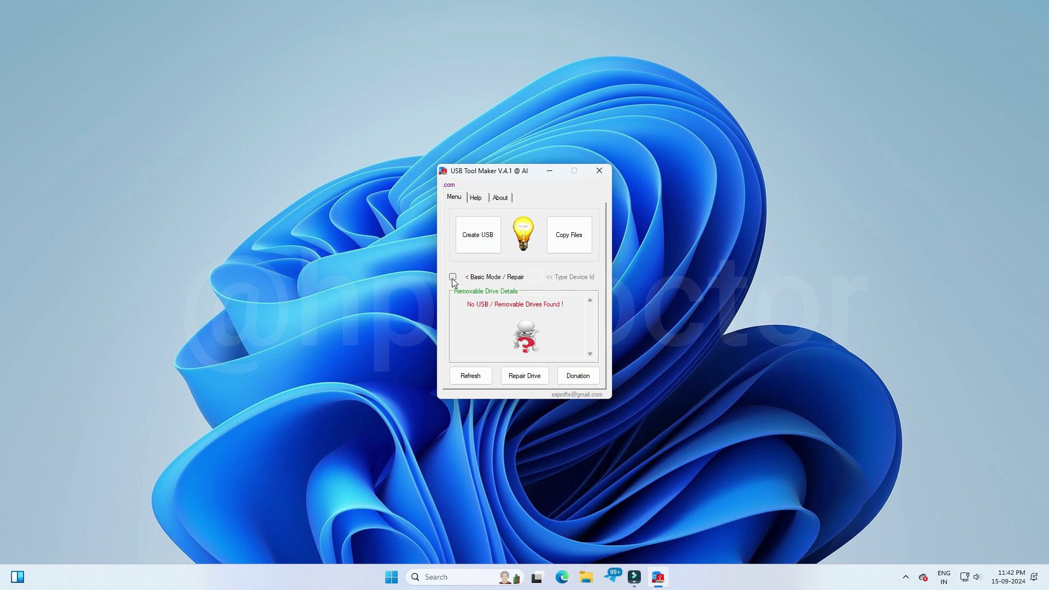
Connect the SanDisk drive, close the USB (S:) window, and check its PHYSICALDRIVE5 details.
{"action": "left_click", "coordinate": [481, 249]}
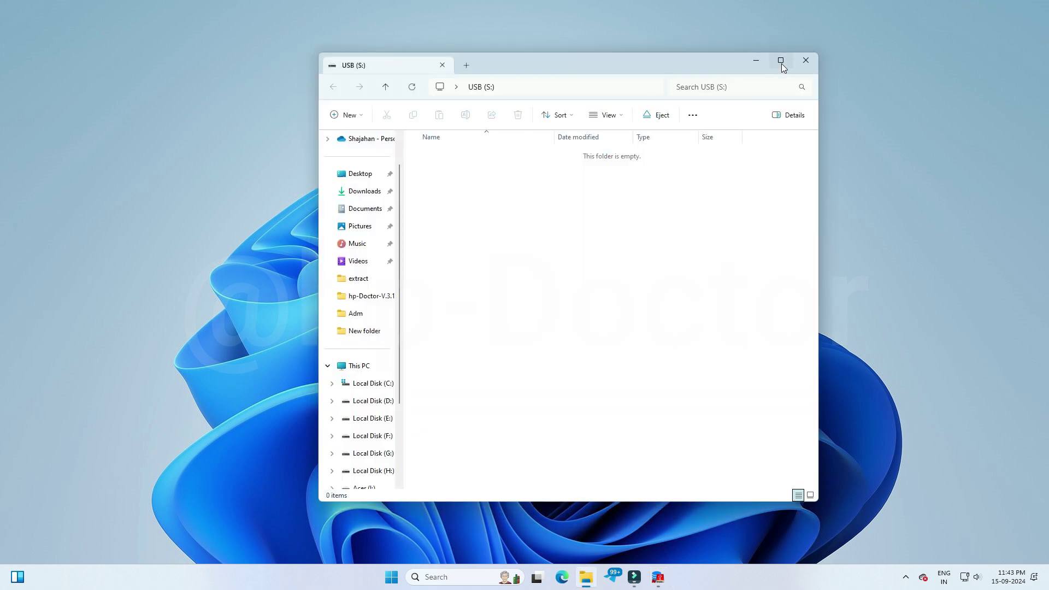
{"action": "left_click", "coordinate": [804, 60]}
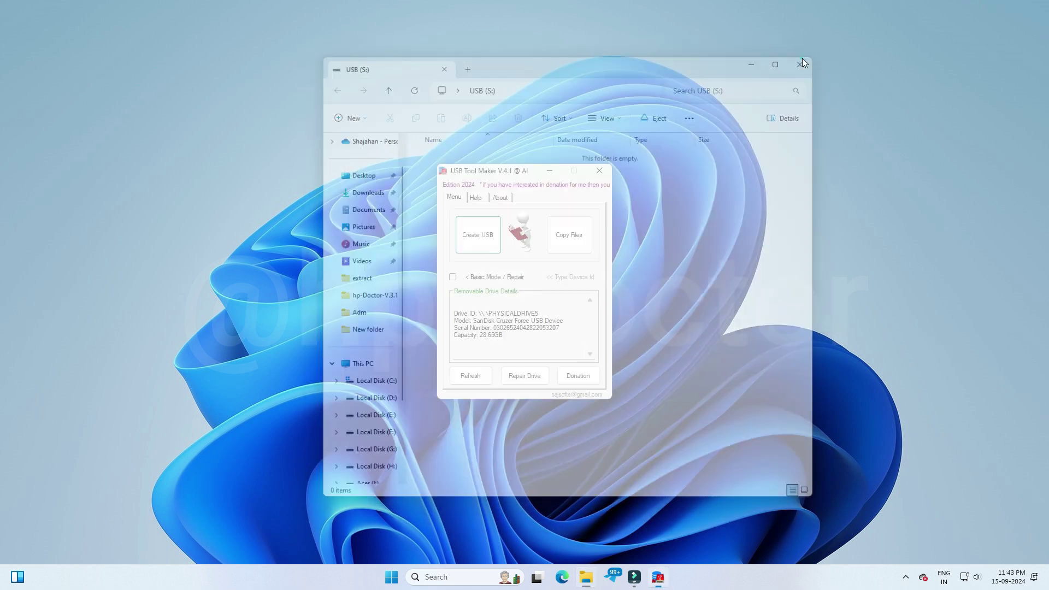
{"action": "left_click_drag", "start_coordinate": [458, 314], "coordinate": [561, 328]}
{"action": "left_click_drag", "start_coordinate": [459, 312], "coordinate": [535, 347]}
{"action": "left_click", "coordinate": [534, 349]}
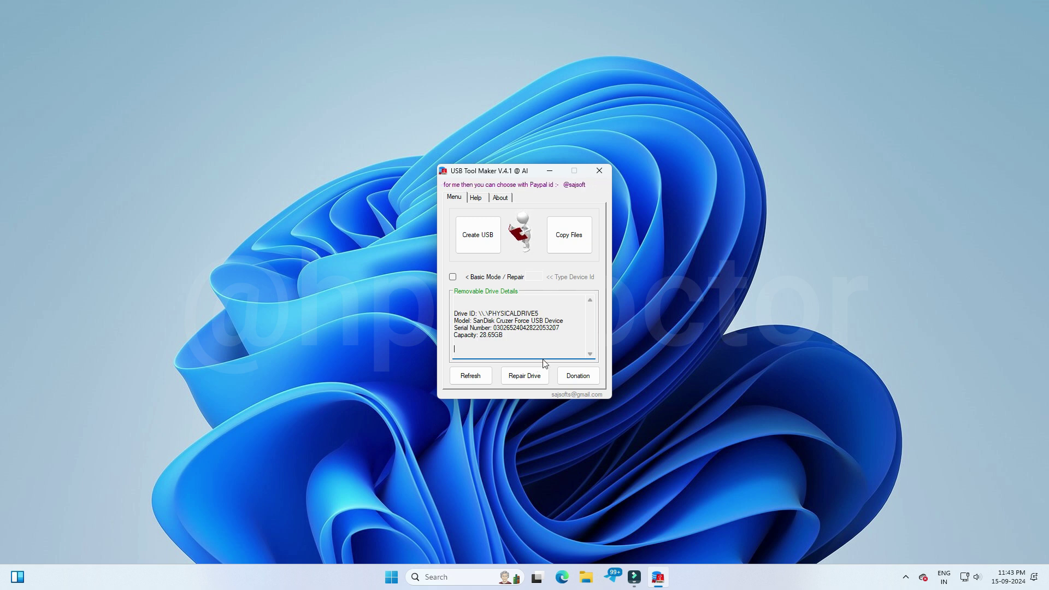
Run Create USB on the SanDisk drive, accept the data-loss warning, and dismiss Success.
{"action": "left_click", "coordinate": [488, 247]}
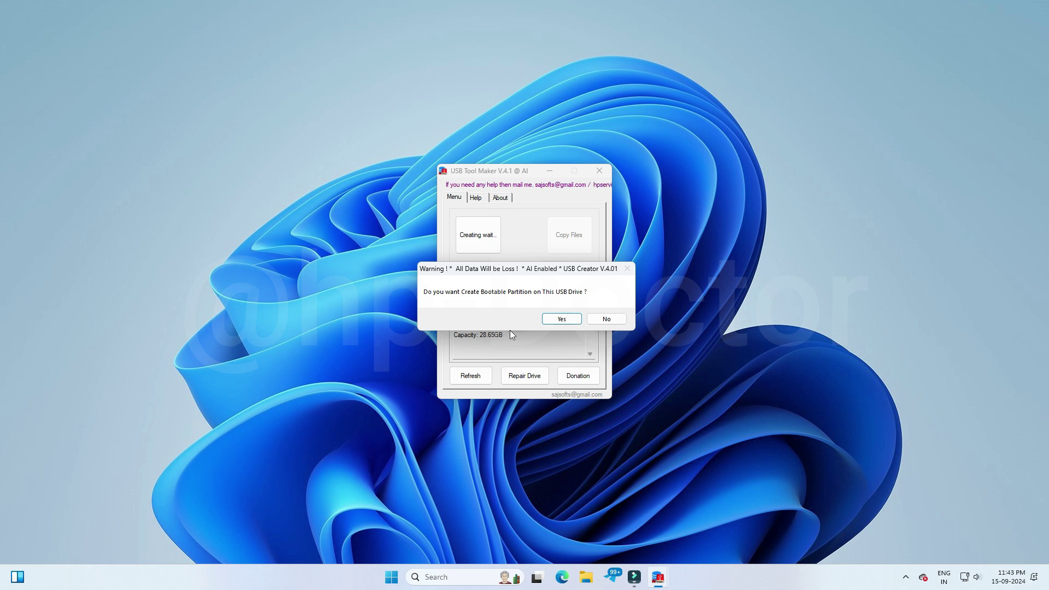
{"action": "left_click", "coordinate": [563, 319]}
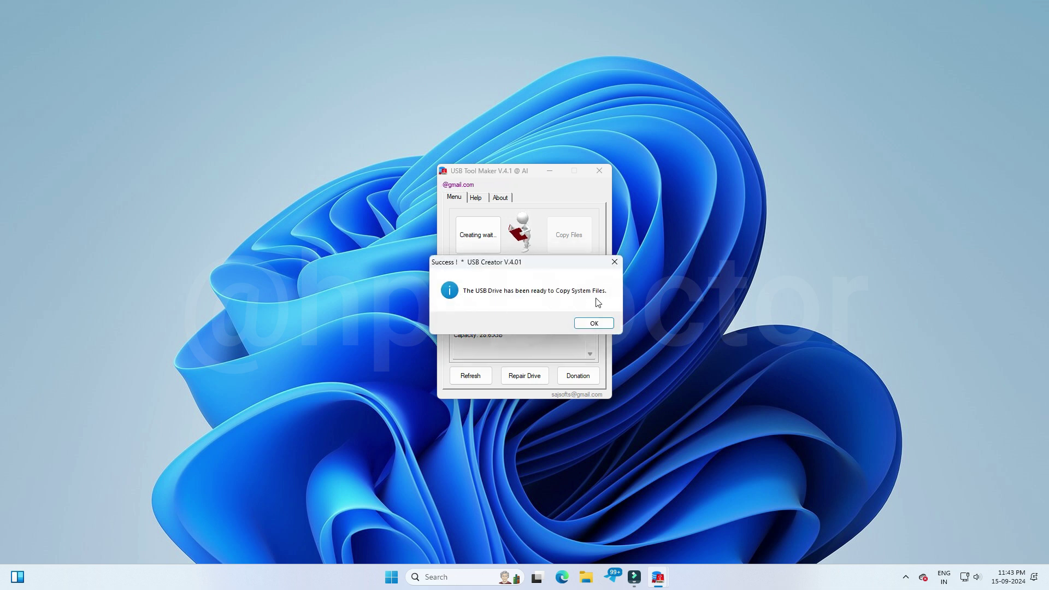
{"action": "left_click", "coordinate": [600, 325]}
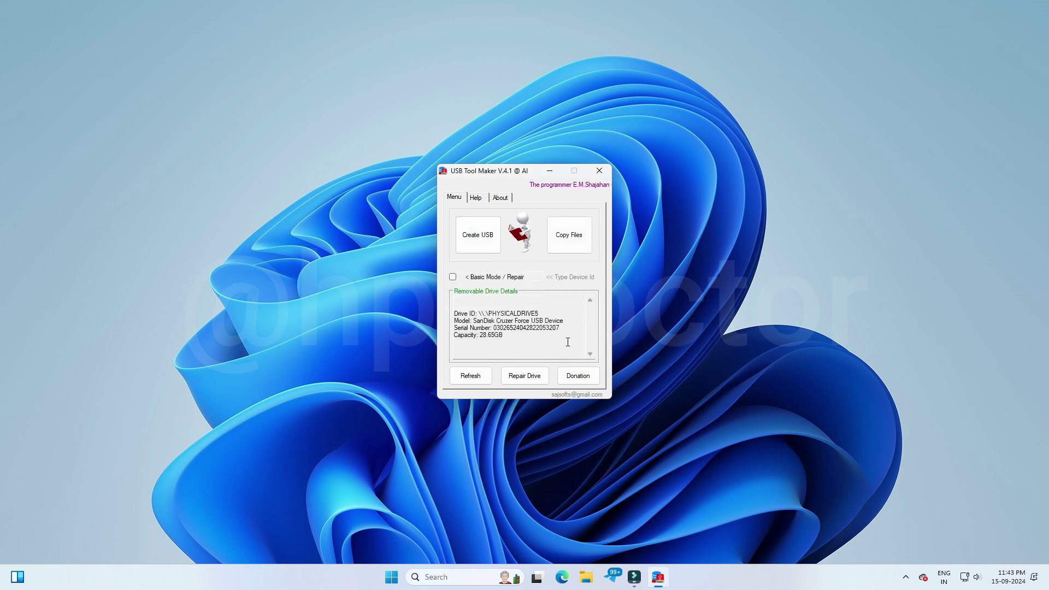
Extract SAJ-SOFT.zip to S:\ with Copy Files and acknowledge the Complete message.
{"action": "left_click", "coordinate": [569, 244]}
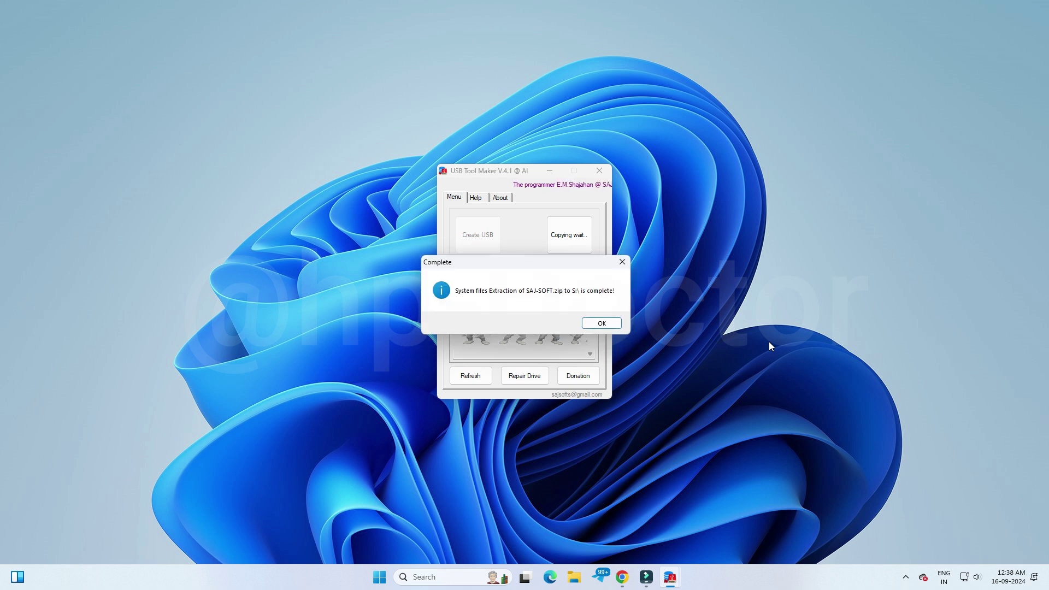
{"action": "left_click", "coordinate": [600, 323]}
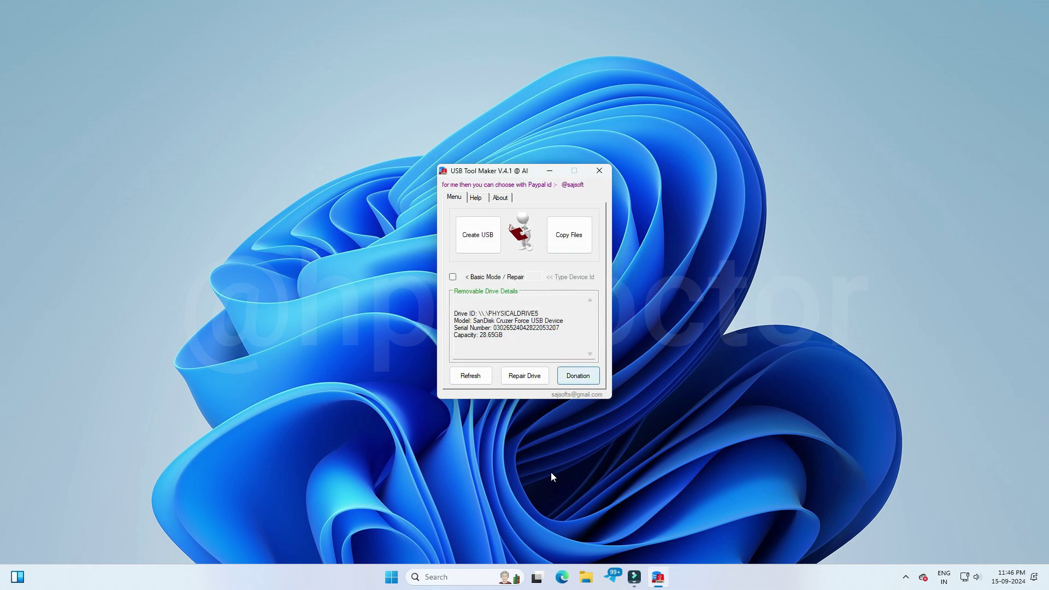
{"action": "left_click", "coordinate": [581, 585]}
View HP_TOOLS (S:) maximized as medium-sized icons, review its 44 items, then close Explorer.
{"action": "scroll", "coordinate": [379, 465], "scroll_direction": "down", "scroll_amount": 5}
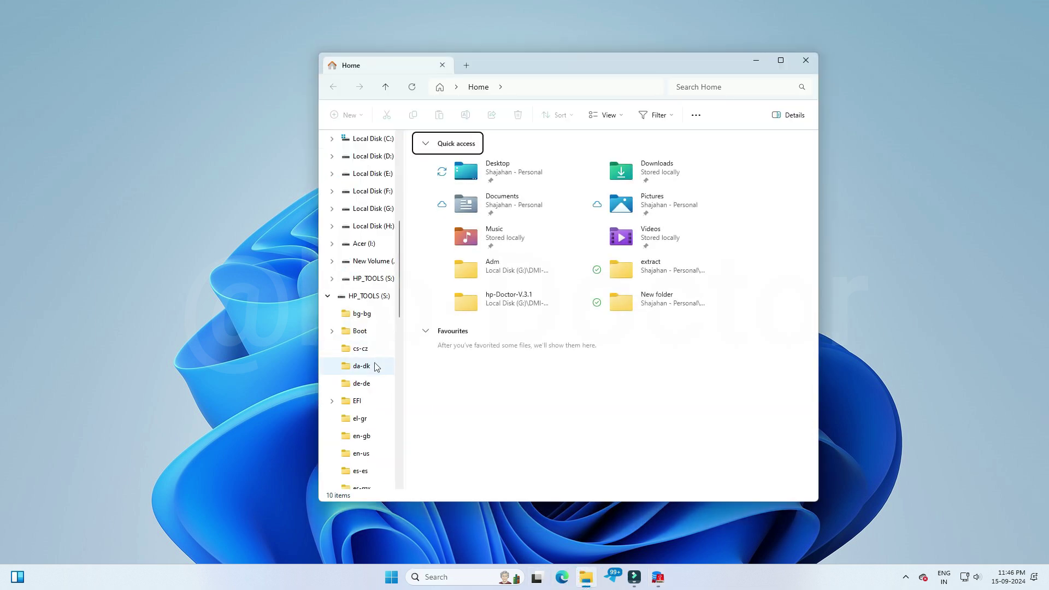
{"action": "left_click", "coordinate": [363, 278]}
{"action": "scroll", "coordinate": [462, 205], "scroll_direction": "down", "scroll_amount": 6}
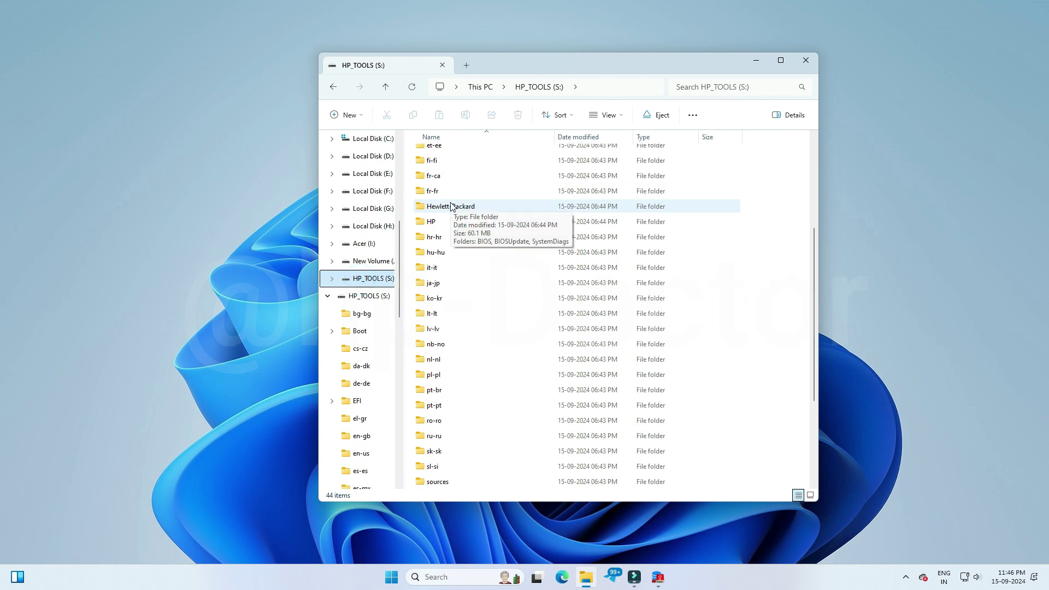
{"action": "double_click", "coordinate": [580, 60]}
{"action": "scroll", "coordinate": [365, 206], "scroll_direction": "up", "scroll_amount": 6}
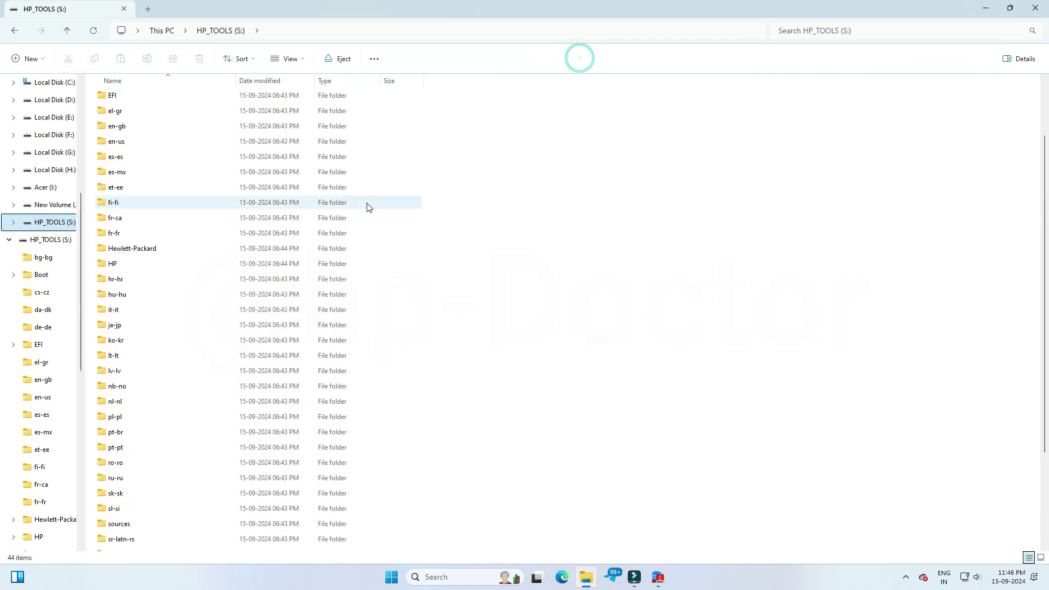
{"action": "left_click", "coordinate": [301, 60]}
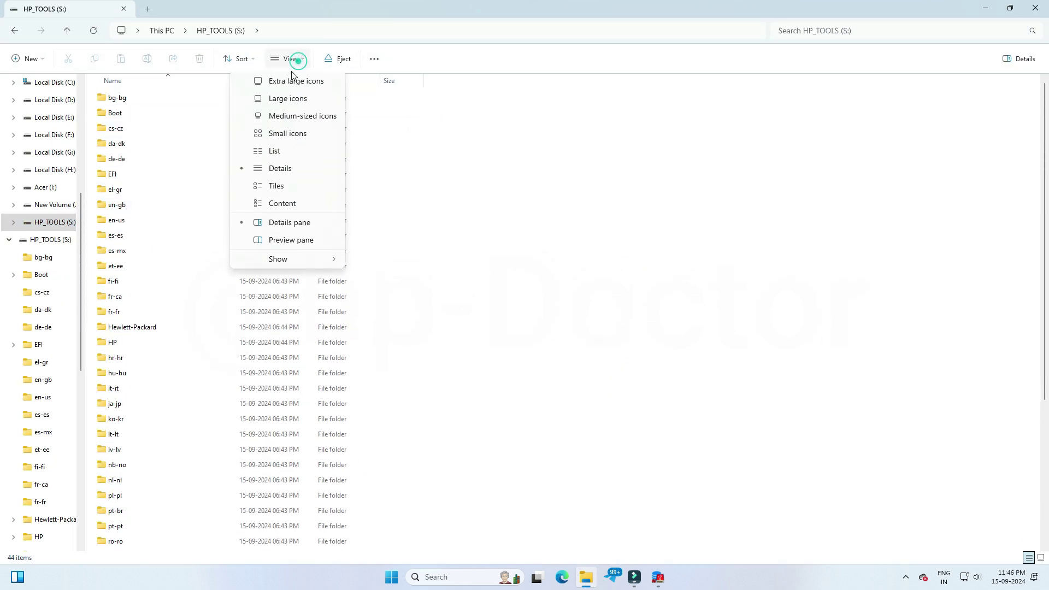
{"action": "left_click", "coordinate": [283, 120]}
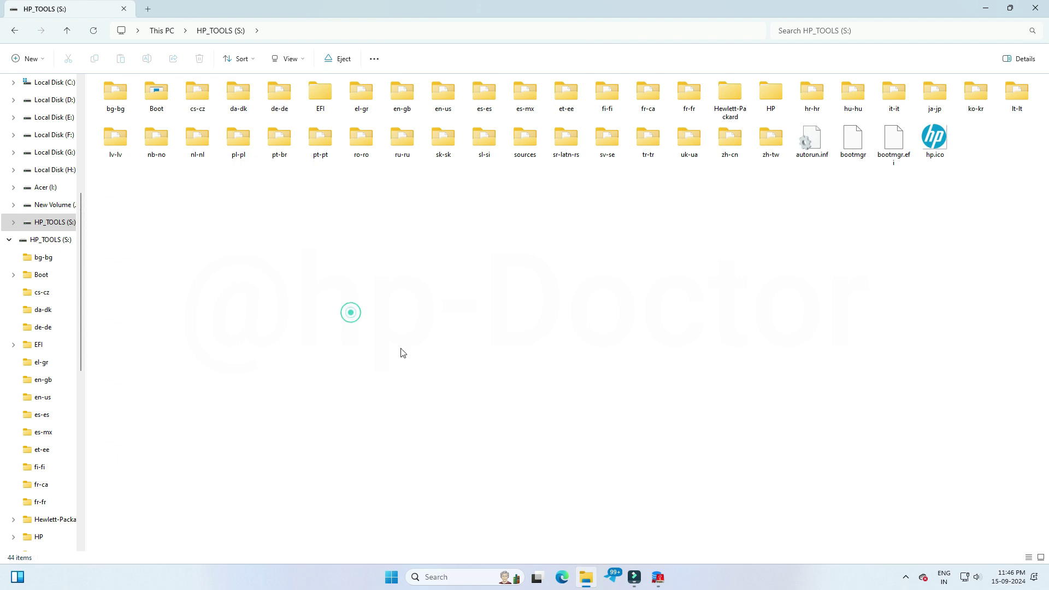
{"action": "left_click_drag", "start_coordinate": [177, 305], "coordinate": [1041, 96]}
{"action": "left_click", "coordinate": [635, 316]}
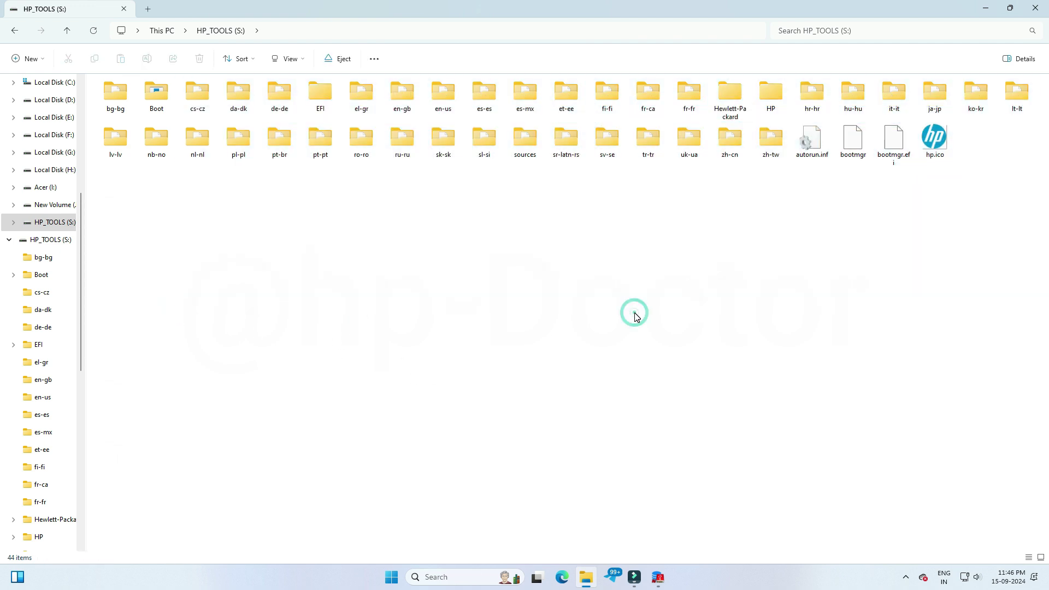
{"action": "left_click", "coordinate": [1030, 7]}
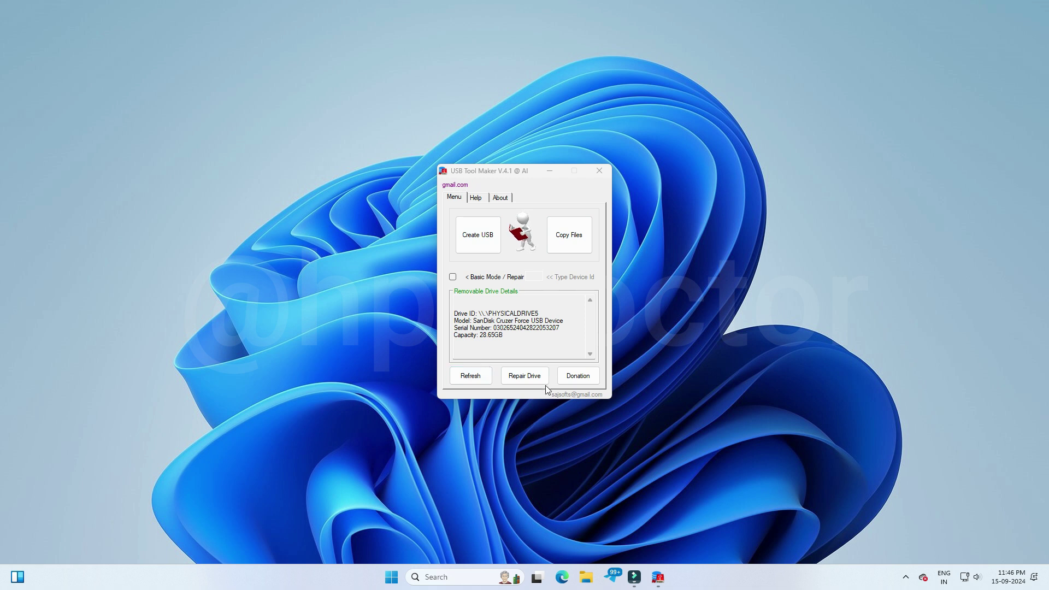
Tick Basic Mode / Repair, paste 5 from PHYSICALDRIVE5 as device ID, and start Create USB.
{"action": "left_click", "coordinate": [453, 277]}
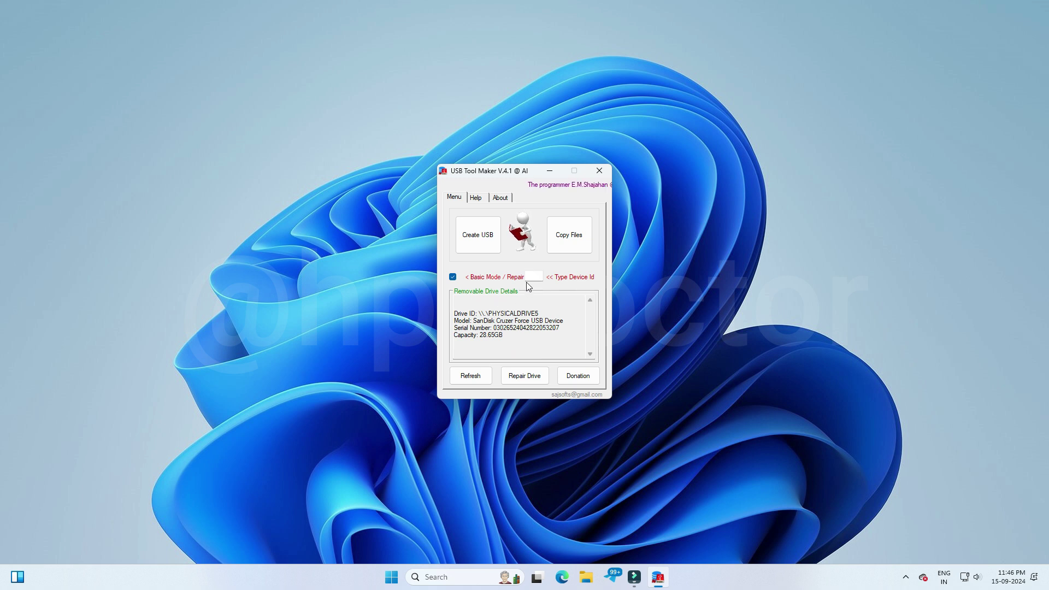
{"action": "left_click_drag", "start_coordinate": [534, 313], "coordinate": [544, 313]}
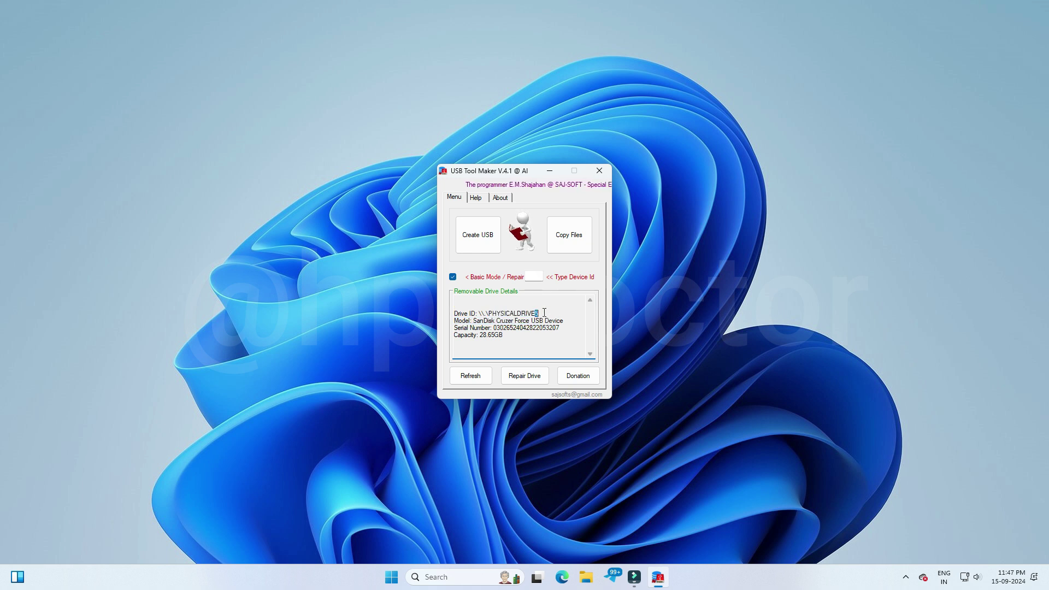
{"action": "key", "text": "Tab"}
{"action": "key", "text": "ctrl+v"}
{"action": "left_click", "coordinate": [480, 252]}
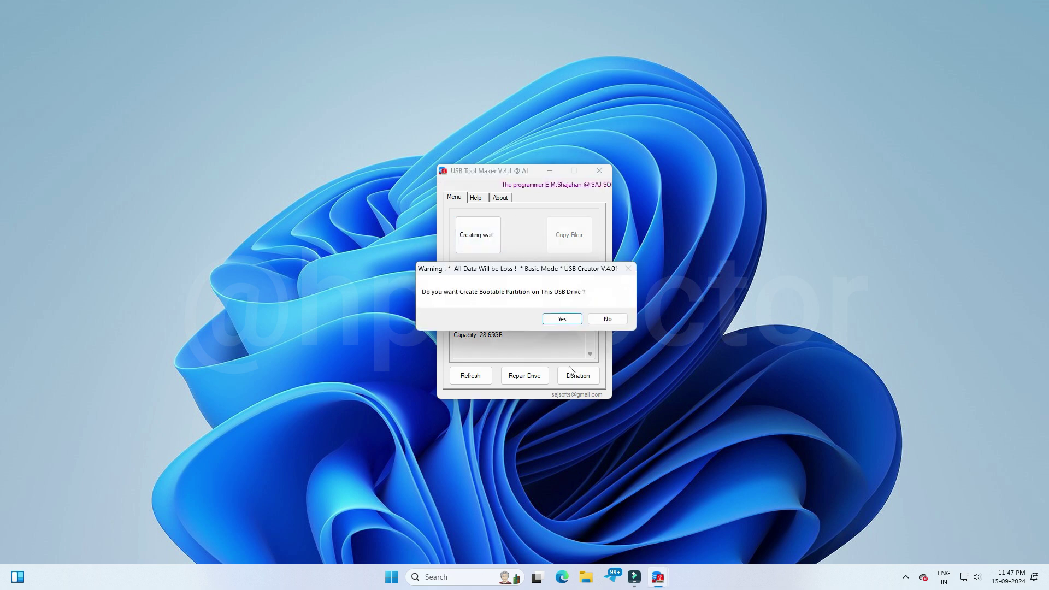
Confirm the bootable partition warning and dismiss the Success message after partitioning finishes.
{"action": "mouse_move", "coordinate": [528, 270]}
{"action": "left_mouse_down"}
{"action": "mouse_move", "coordinate": [528, 350]}
{"action": "mouse_move", "coordinate": [532, 265]}
{"action": "left_mouse_up"}
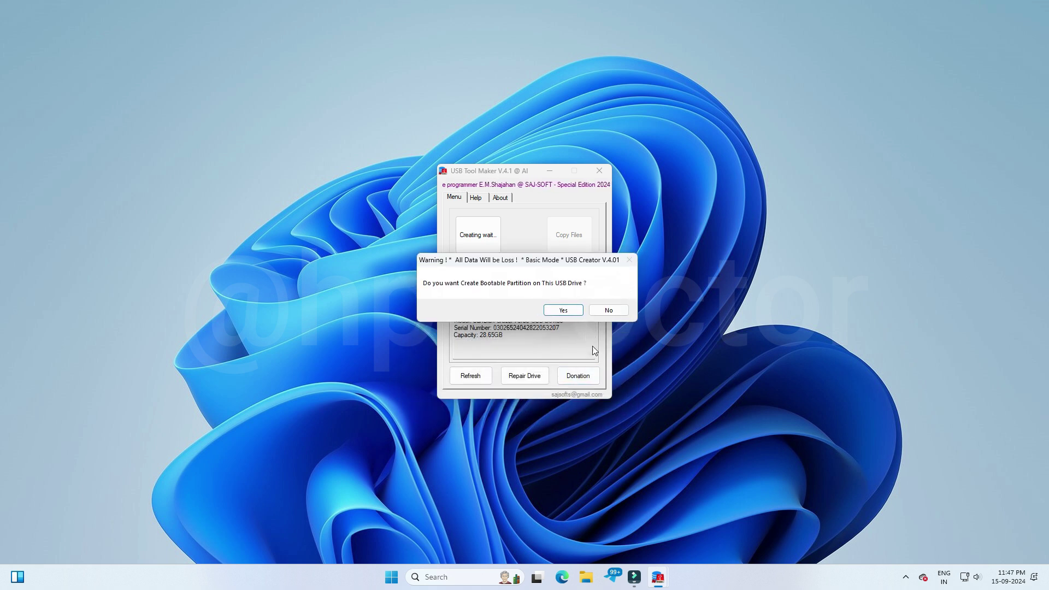
{"action": "left_click", "coordinate": [563, 310]}
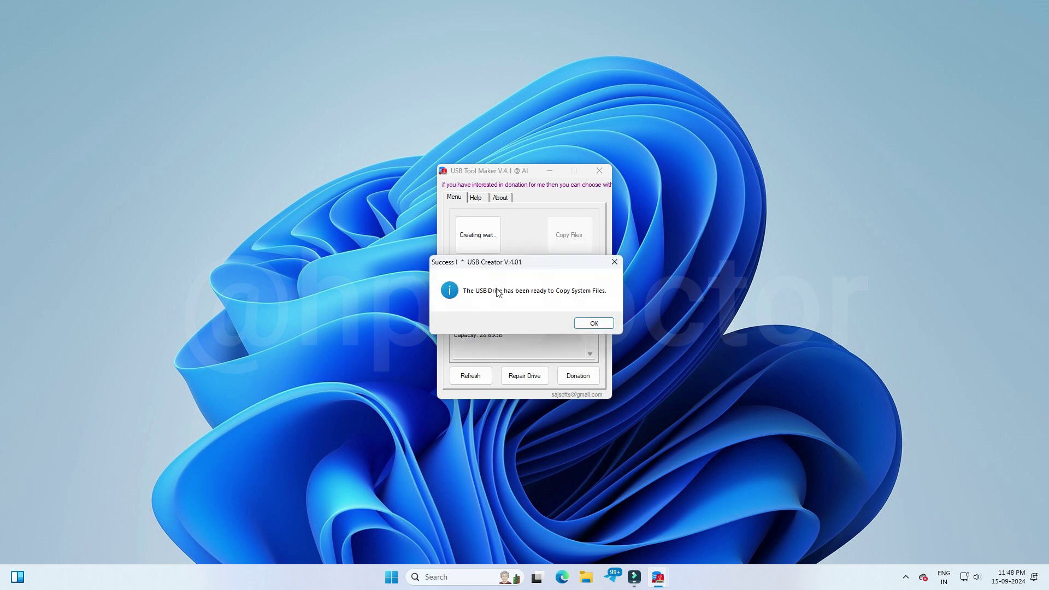
{"action": "left_click", "coordinate": [590, 324]}
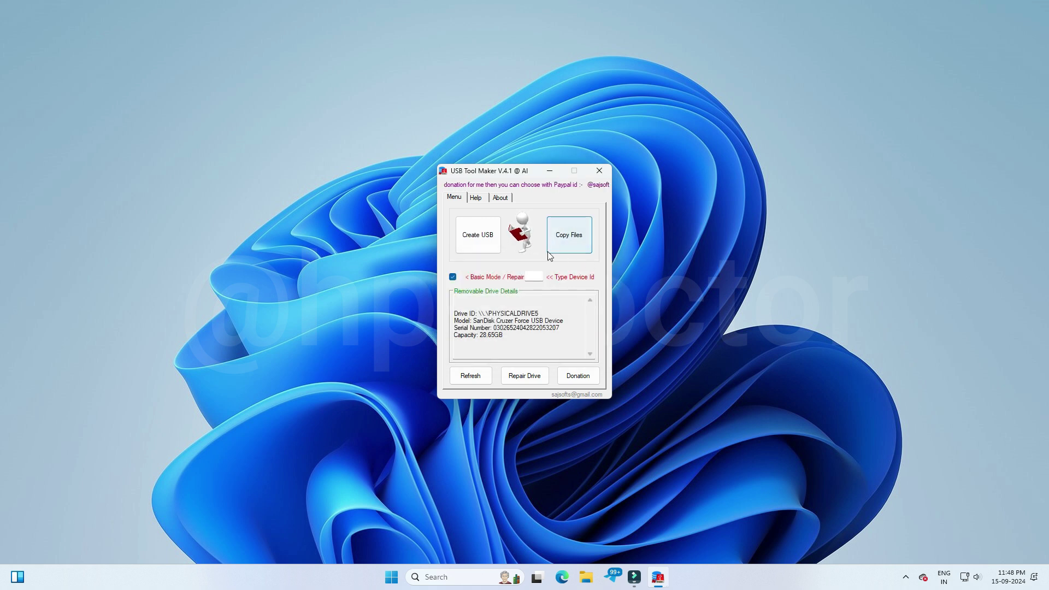
Switch off Basic Mode, decline formatting drive S:, and dismiss the inaccessible-drive error.
{"action": "left_click", "coordinate": [453, 277]}
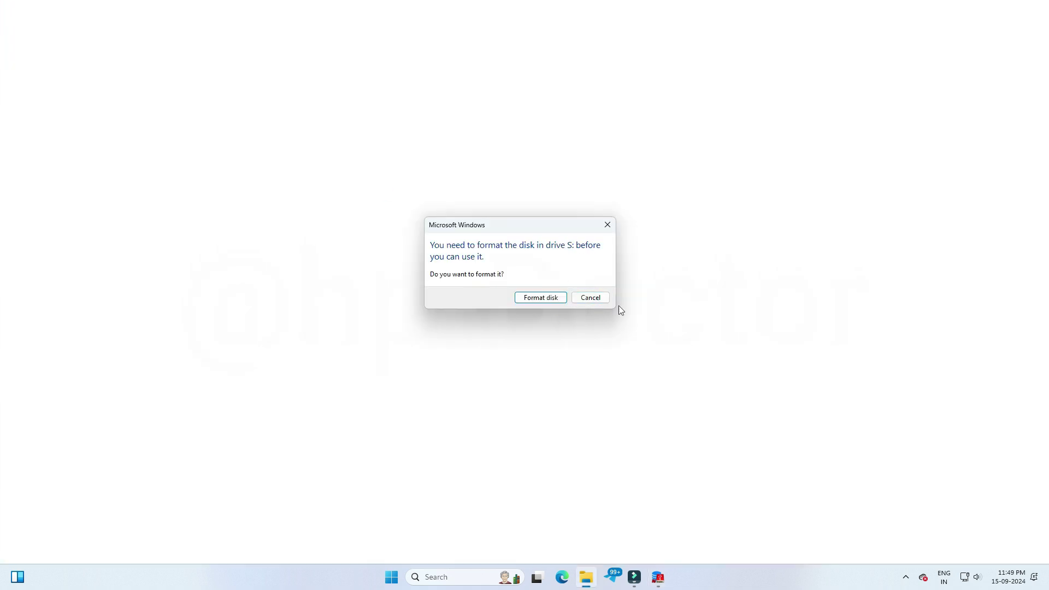
{"action": "left_click", "coordinate": [597, 300]}
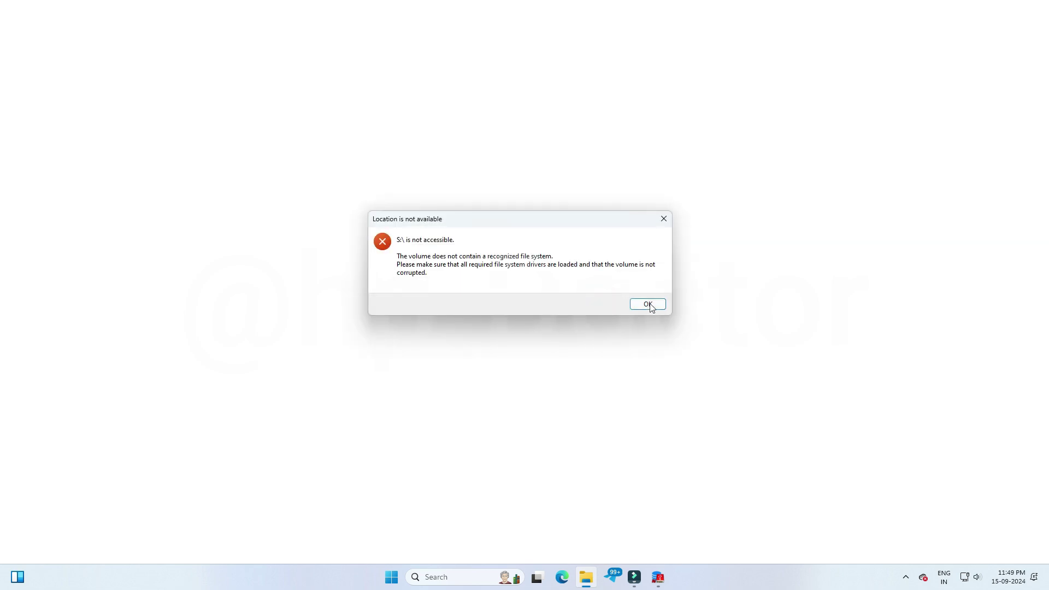
{"action": "left_click", "coordinate": [648, 302]}
Confirm USB Drive (S:) appears under This PC in File Explorer, then close Explorer.
{"action": "left_click", "coordinate": [586, 577]}
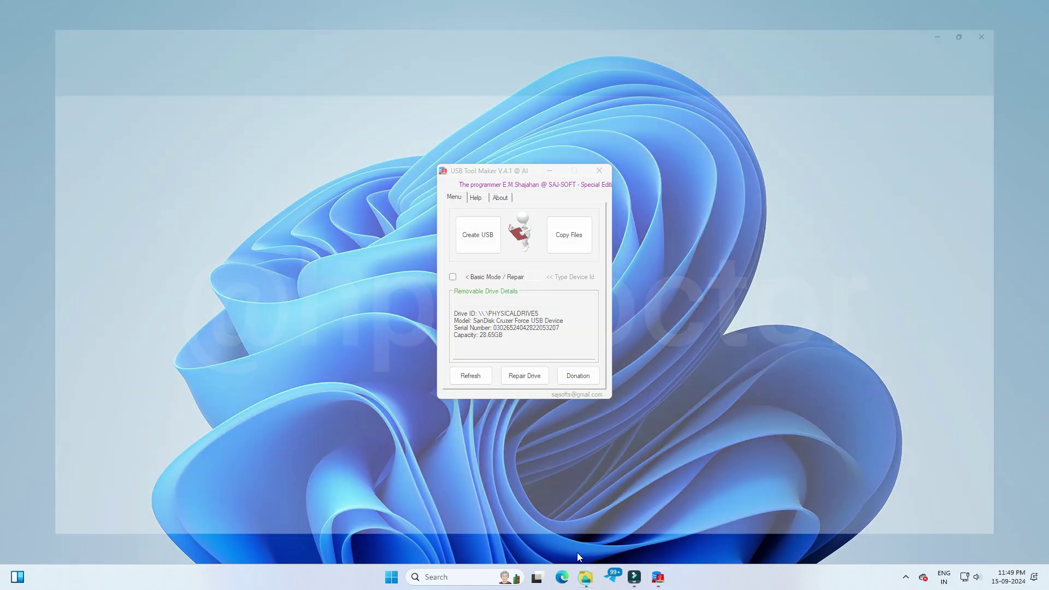
{"action": "left_click", "coordinate": [38, 348]}
{"action": "left_click", "coordinate": [424, 139]}
{"action": "left_click", "coordinate": [422, 186]}
{"action": "left_click_drag", "start_coordinate": [404, 183], "coordinate": [466, 141]}
{"action": "left_click", "coordinate": [463, 204]}
{"action": "left_click_drag", "start_coordinate": [432, 184], "coordinate": [437, 143]}
{"action": "left_click", "coordinate": [435, 210]}
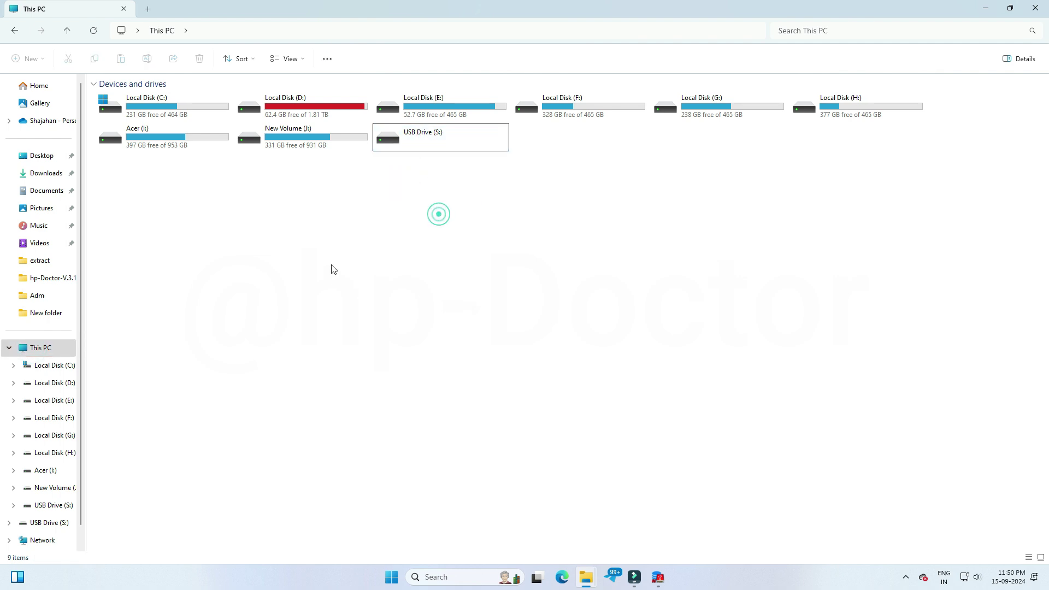
{"action": "left_click", "coordinate": [1037, 6]}
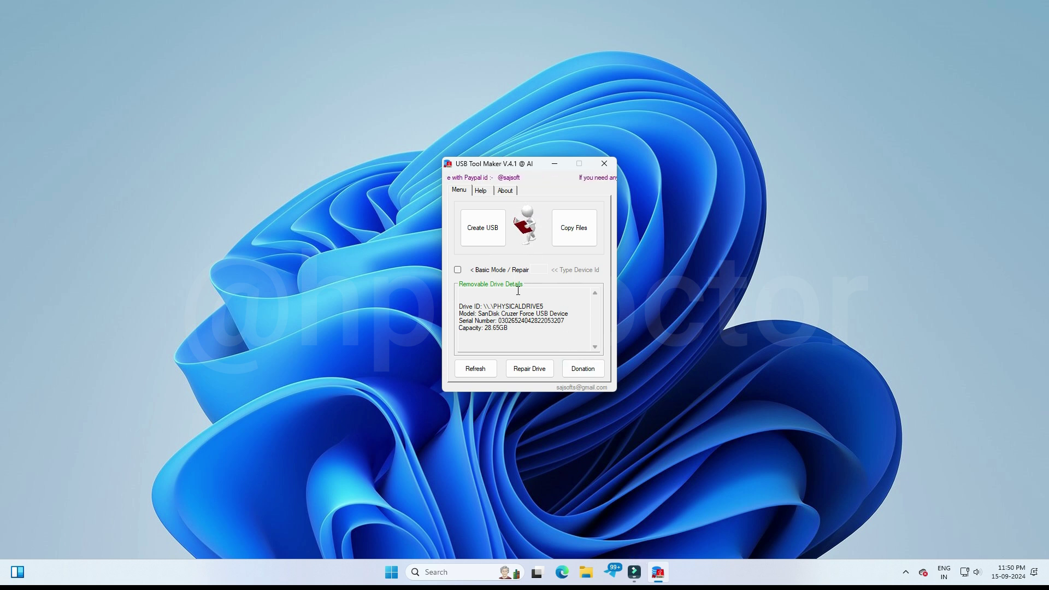
Retry Create USB and place File Explorer's This PC view on the right, showing USB Drive (S:).
{"action": "left_click", "coordinate": [488, 235]}
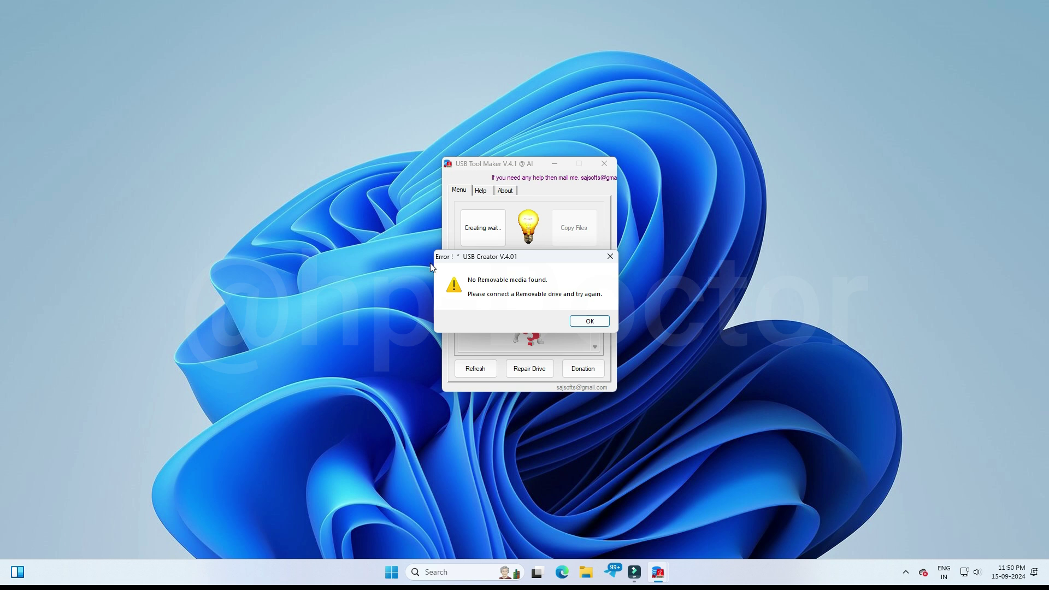
{"action": "left_click", "coordinate": [586, 572]}
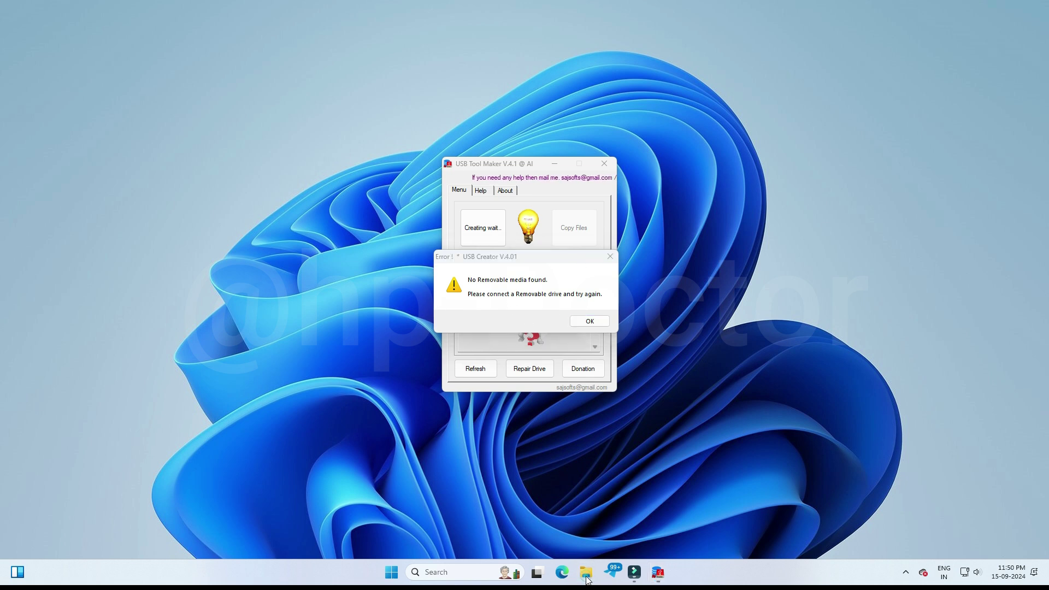
{"action": "left_click", "coordinate": [41, 342]}
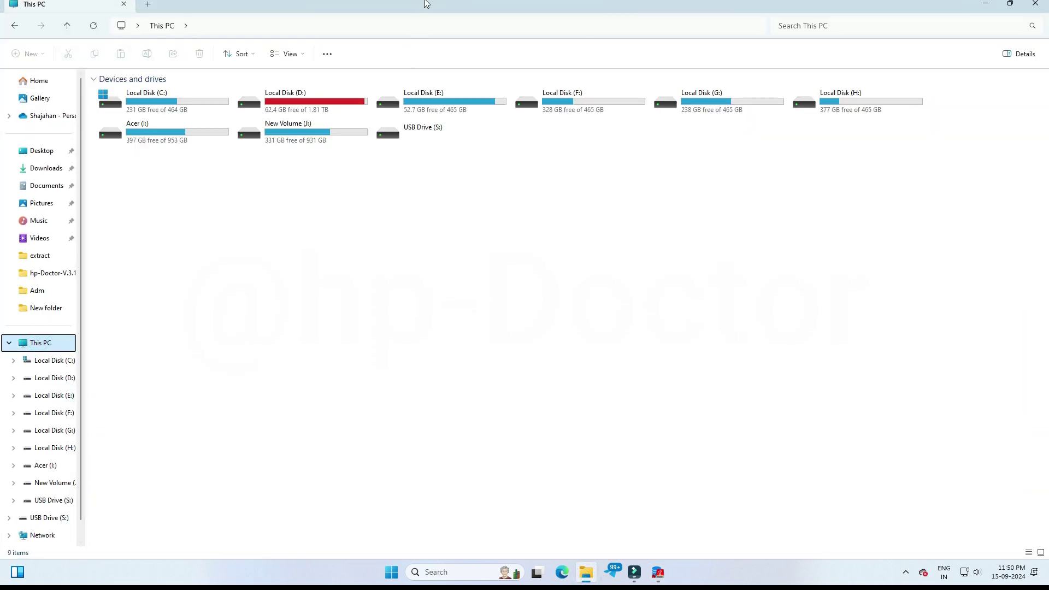
{"action": "double_click", "coordinate": [456, 7]}
{"action": "left_click_drag", "start_coordinate": [503, 57], "coordinate": [811, 107]}
{"action": "left_click", "coordinate": [776, 328]}
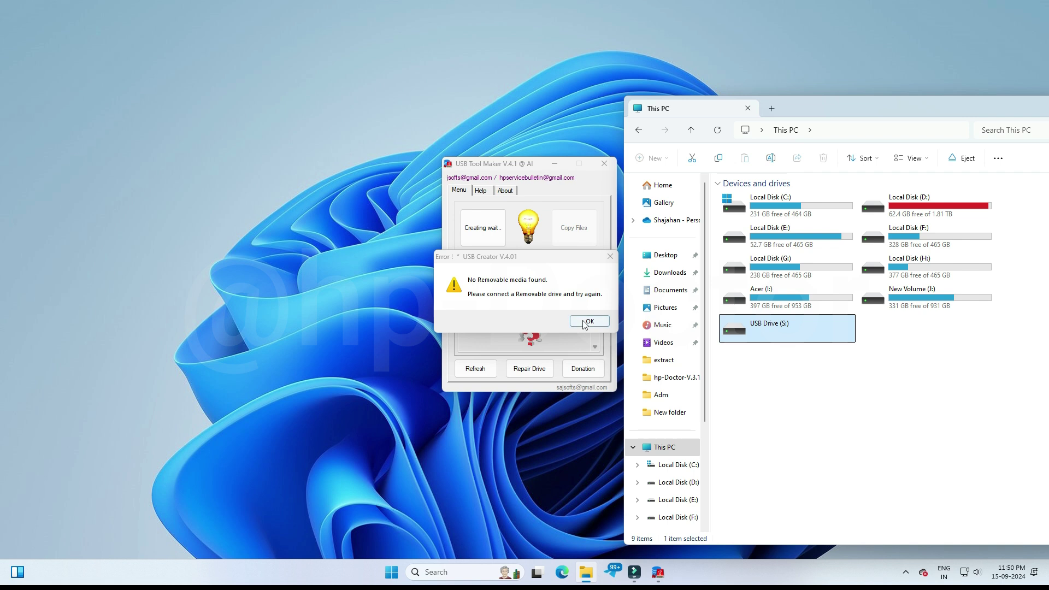
Dismiss the no-removable-media error, refresh the tool, and turn on Basic Mode / Repair.
{"action": "left_click", "coordinate": [587, 322]}
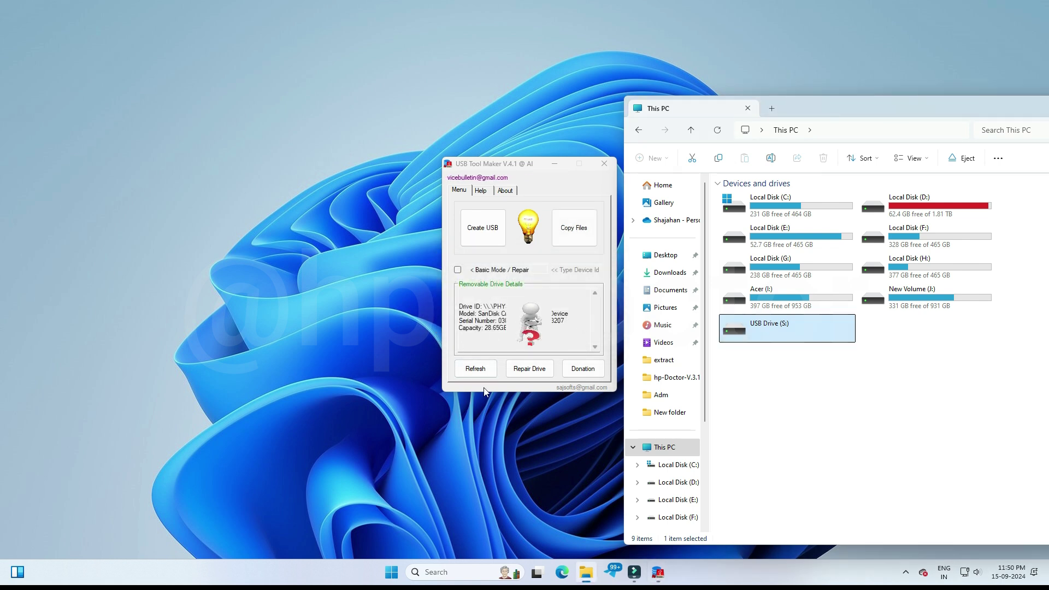
{"action": "left_click", "coordinate": [475, 369]}
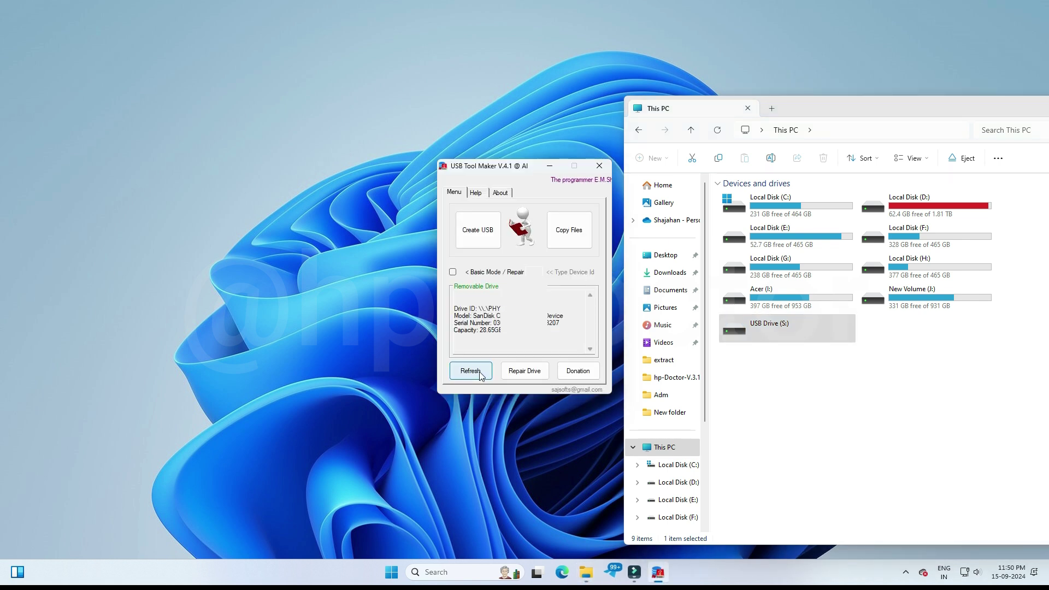
{"action": "left_click", "coordinate": [453, 272]}
Run Repair Drive on the SanDisk USB with the warning confirmed; This PC then shows HP_TOOLS (S:) with 28.6 GB free.
{"action": "left_click", "coordinate": [536, 310]}
{"action": "left_click", "coordinate": [534, 271]}
{"action": "left_click", "coordinate": [529, 376]}
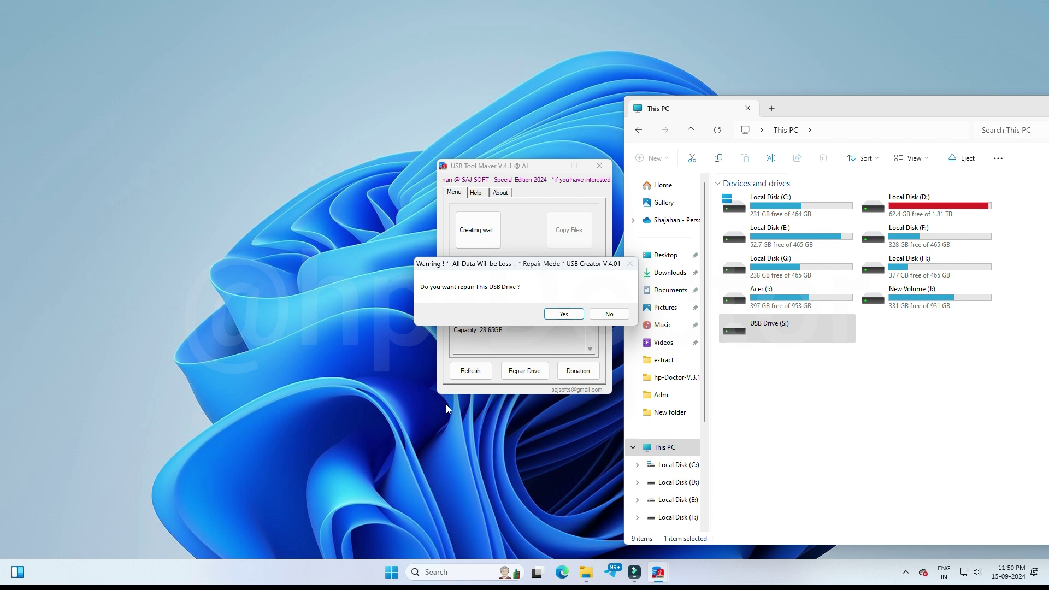
{"action": "left_click", "coordinate": [563, 314]}
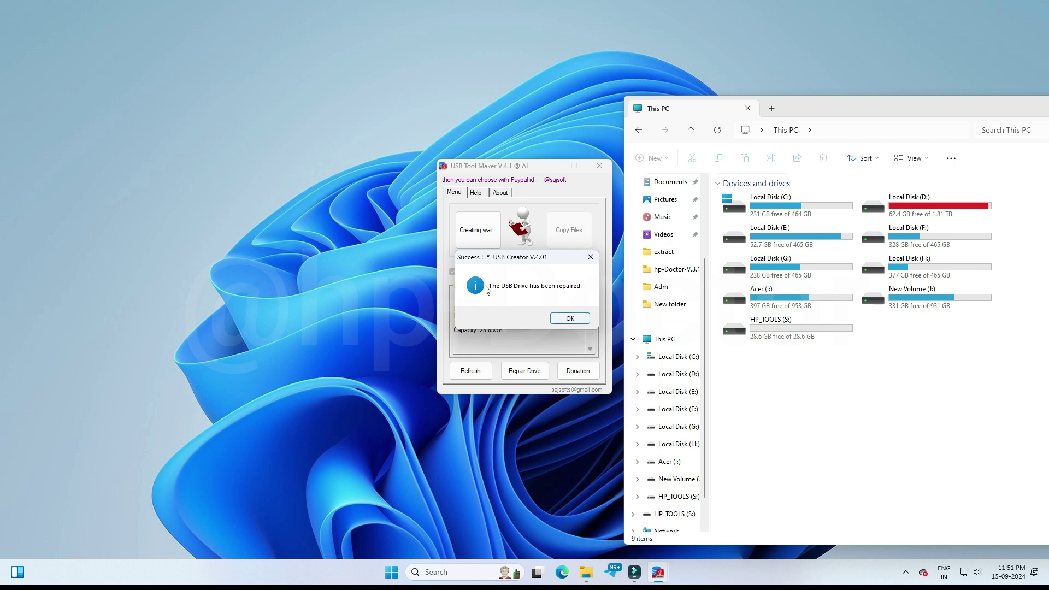
{"action": "left_click", "coordinate": [581, 320]}
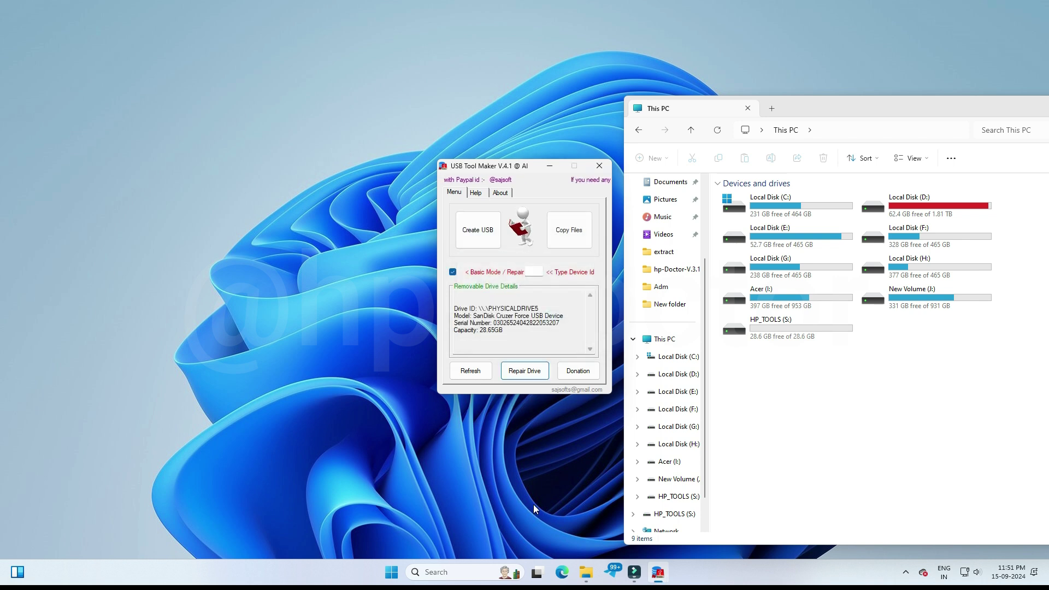
{"action": "left_click", "coordinate": [840, 430]}
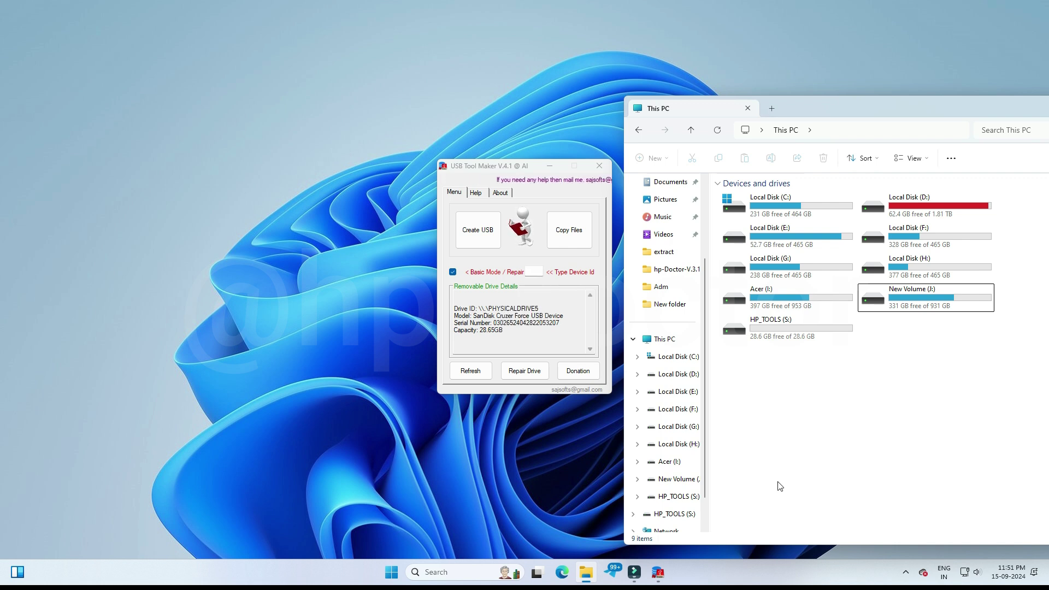
Uncheck Basic Mode / Repair, view the donation QR page, then go back to Main Menu.
{"action": "left_click", "coordinate": [596, 370]}
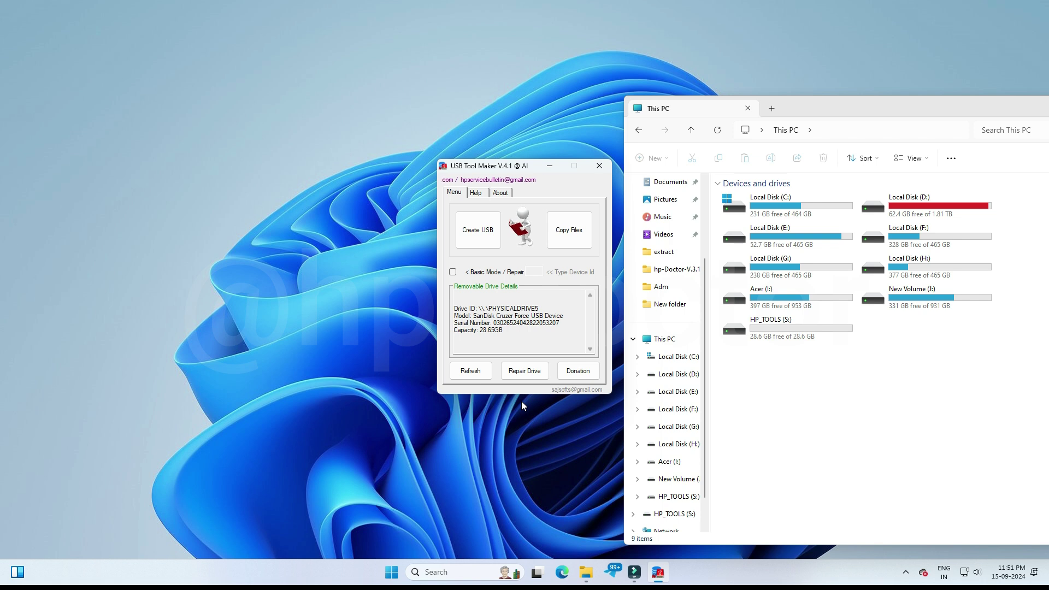
{"action": "left_click", "coordinate": [570, 373]}
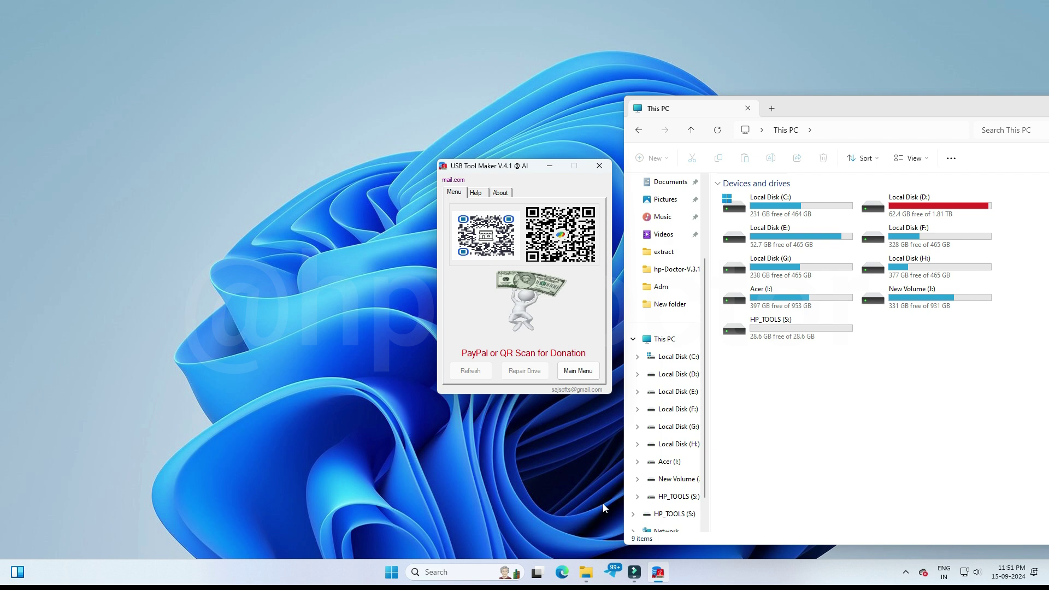
{"action": "left_click", "coordinate": [580, 372]}
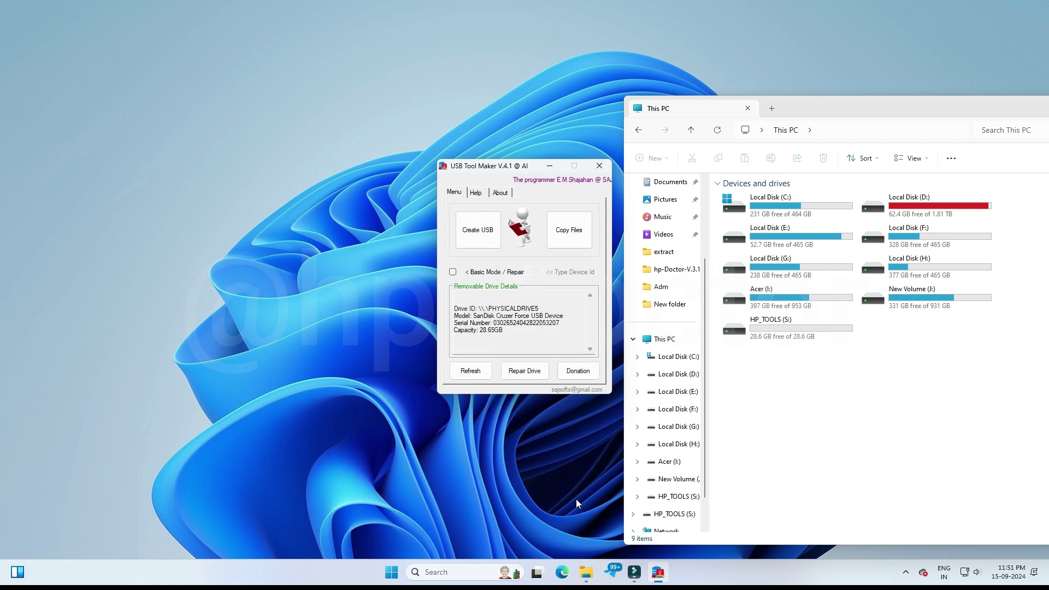